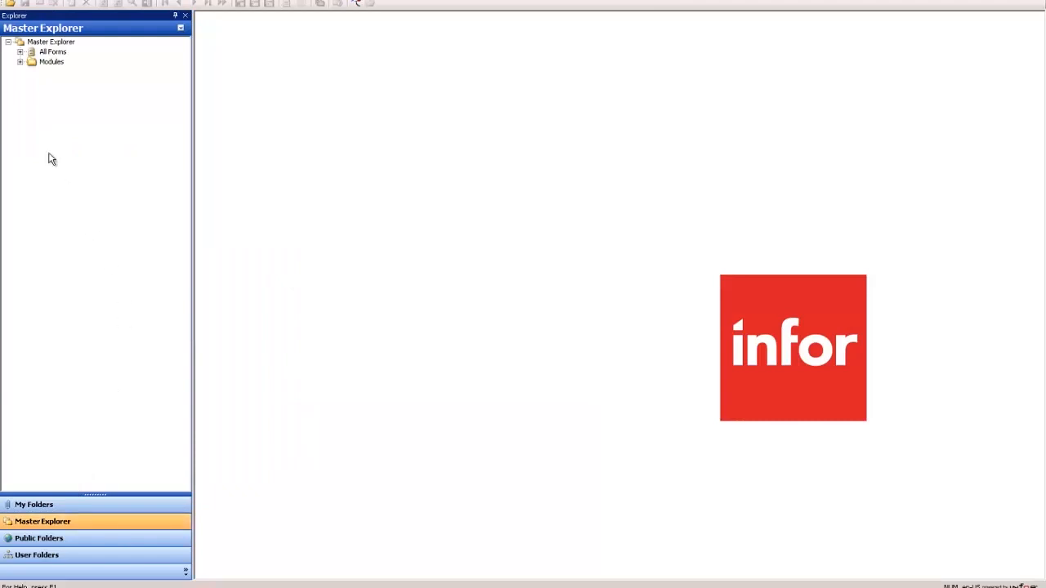
- Open the Intranets form from the System module's Replication folder and load all intranet records
{"action": "left_click", "coordinate": [20, 62]}
{"action": "left_click", "coordinate": [32, 72]}
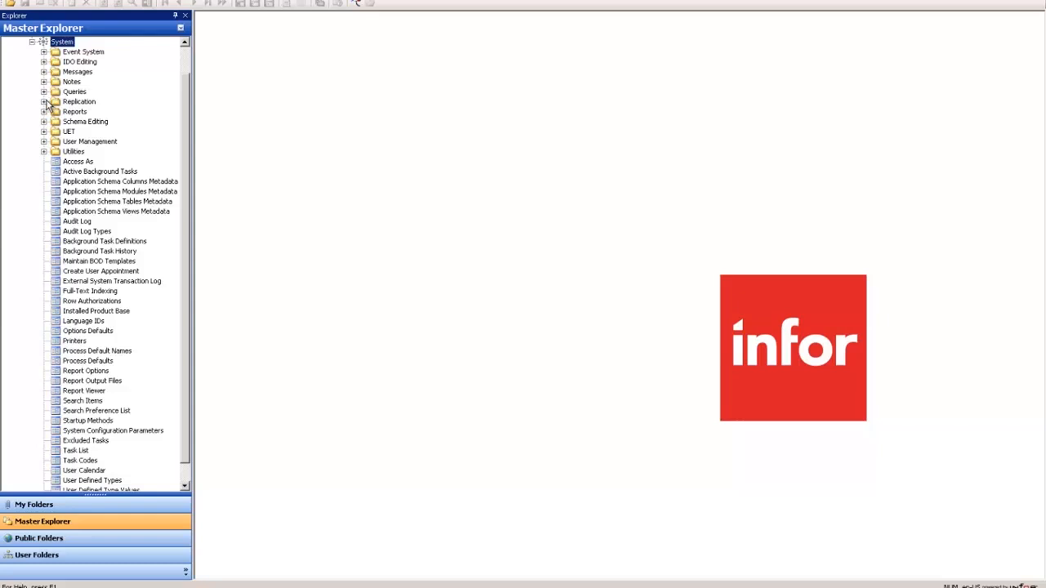
{"action": "left_click", "coordinate": [44, 102]}
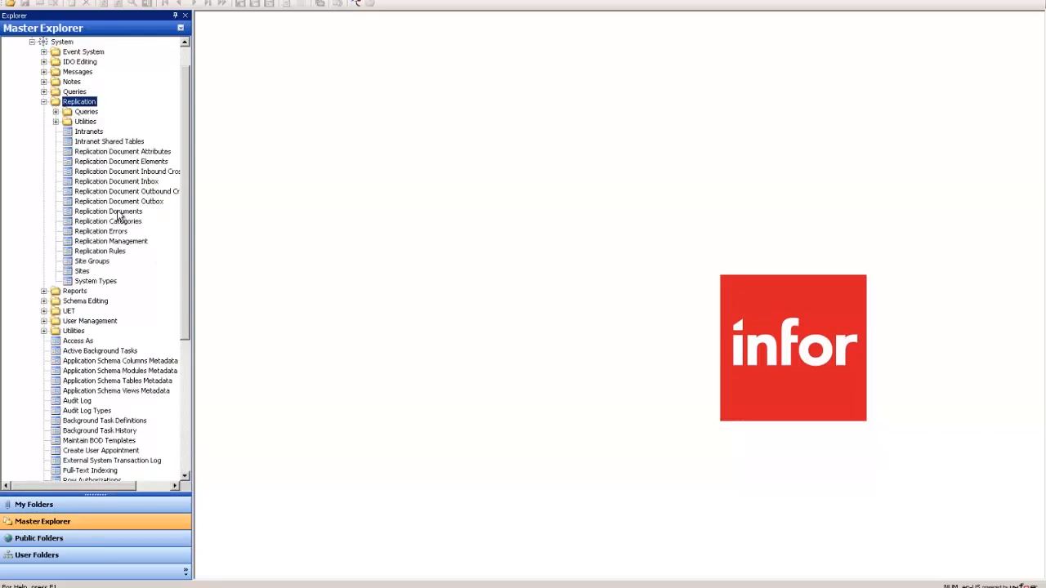
{"action": "double_click", "coordinate": [90, 132]}
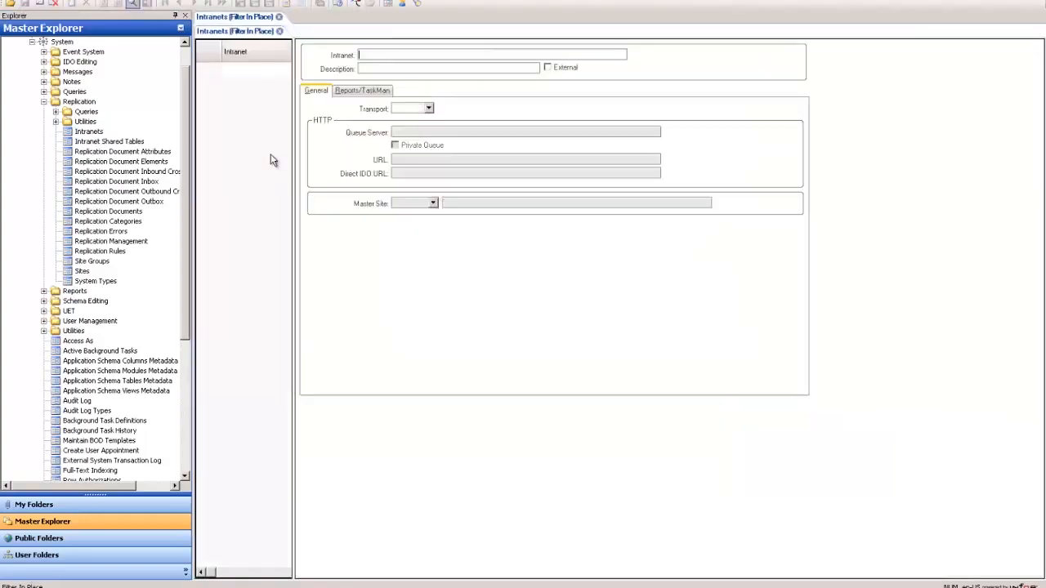
{"action": "key", "text": "F4"}
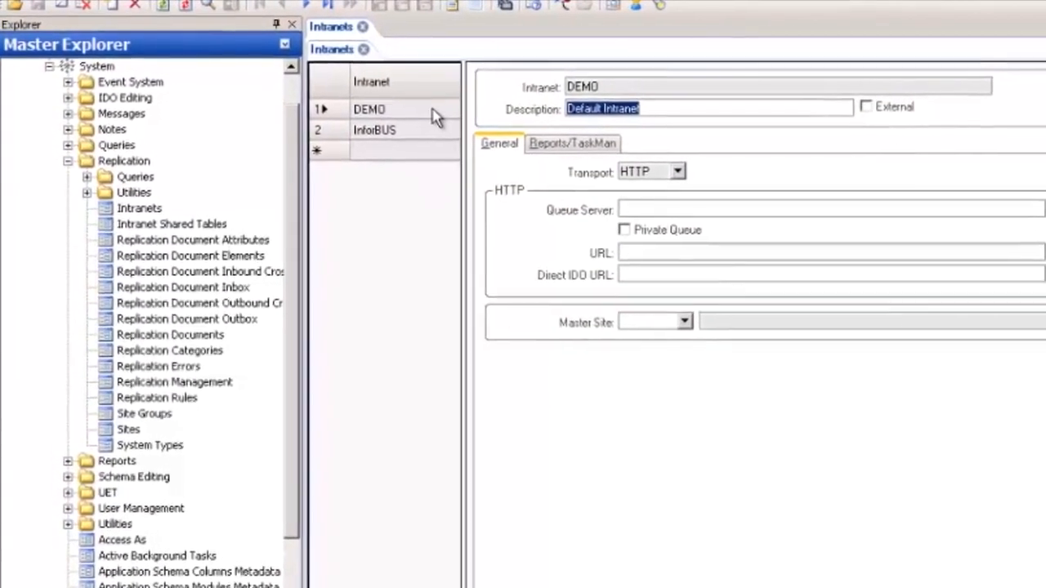
- Review the DEMO and InforBUS intranets, check the transport choices for InforBUS, and close the Intranets form
{"action": "left_click", "coordinate": [372, 91]}
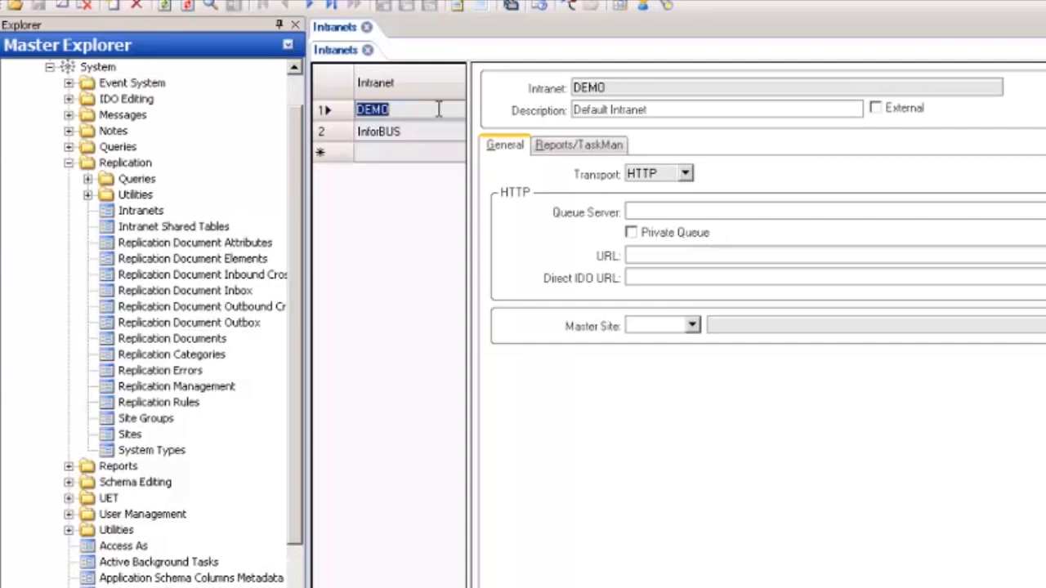
{"action": "left_click", "coordinate": [417, 130]}
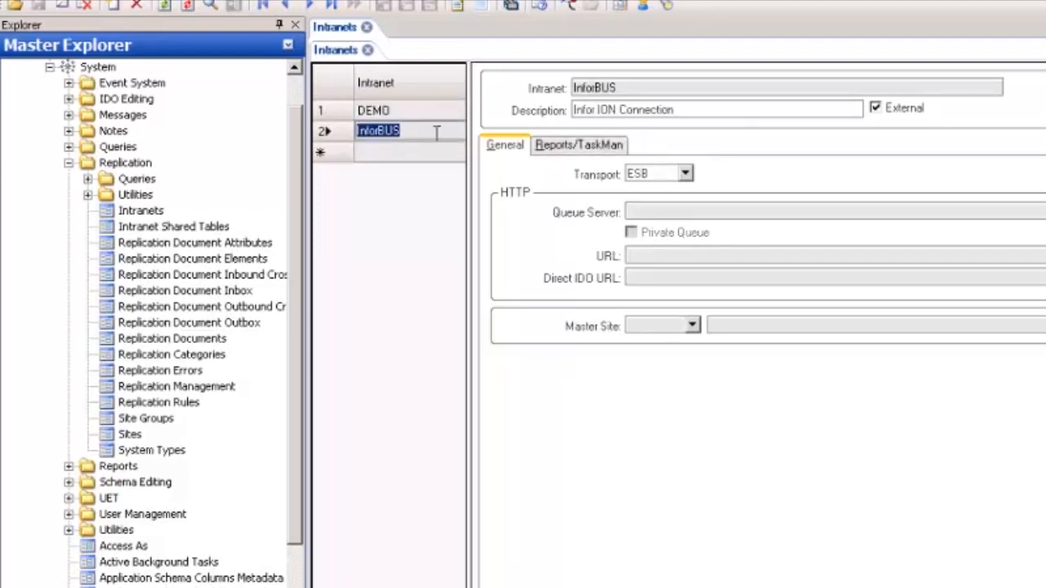
{"action": "left_click", "coordinate": [685, 174]}
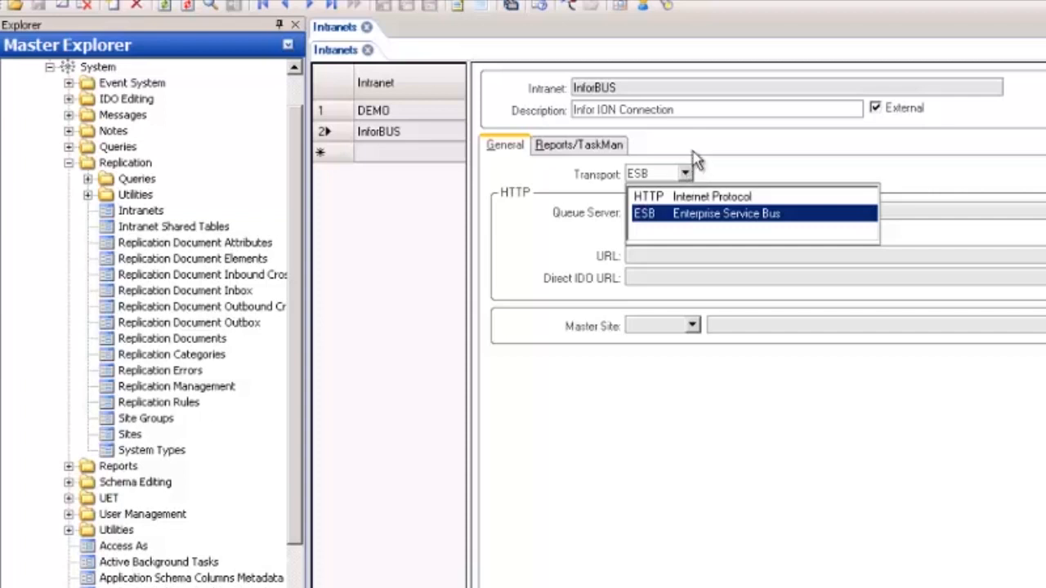
{"action": "left_click", "coordinate": [690, 169]}
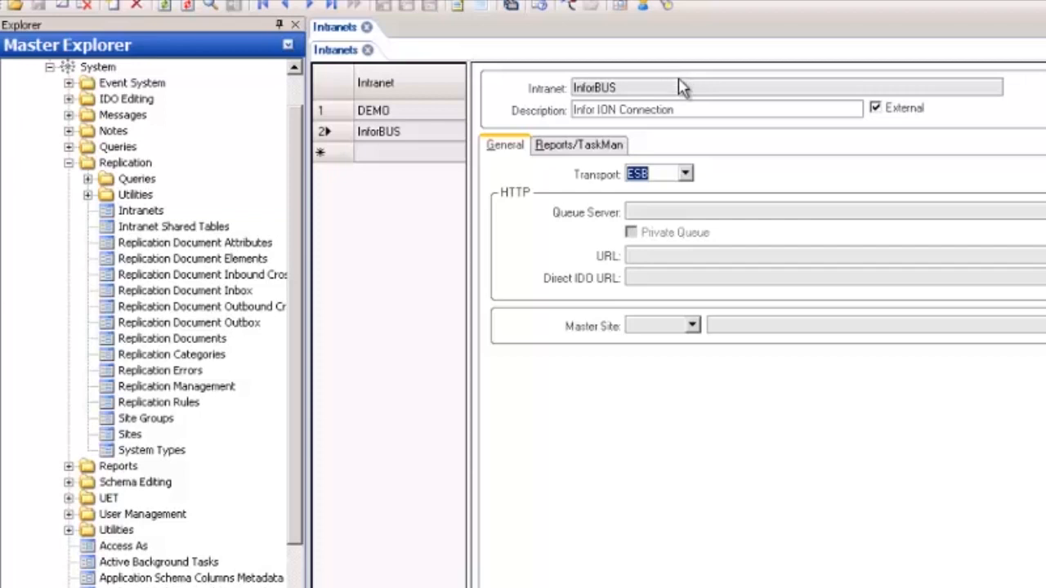
{"action": "left_click", "coordinate": [682, 88]}
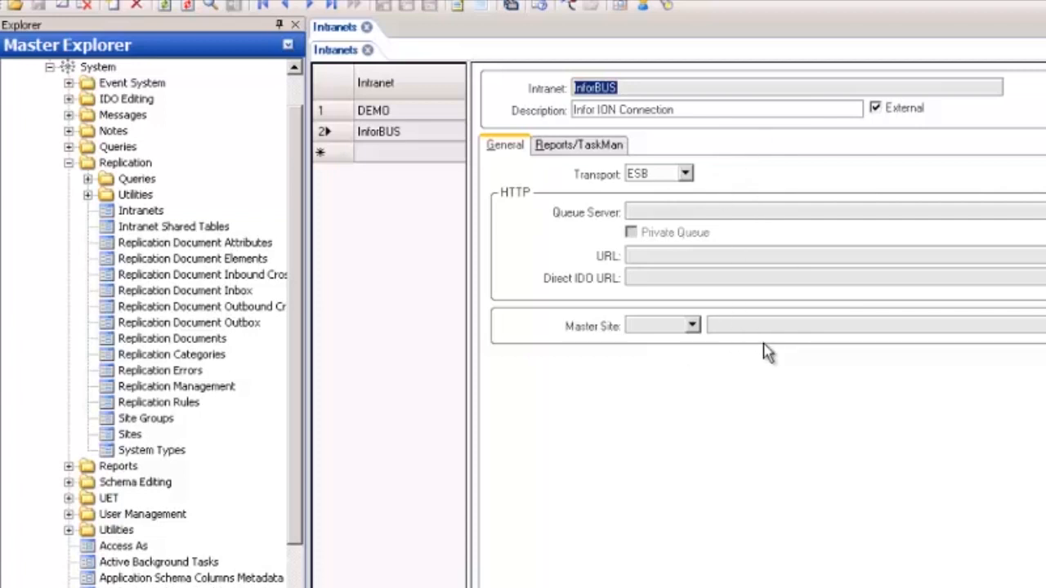
{"action": "left_click", "coordinate": [665, 179]}
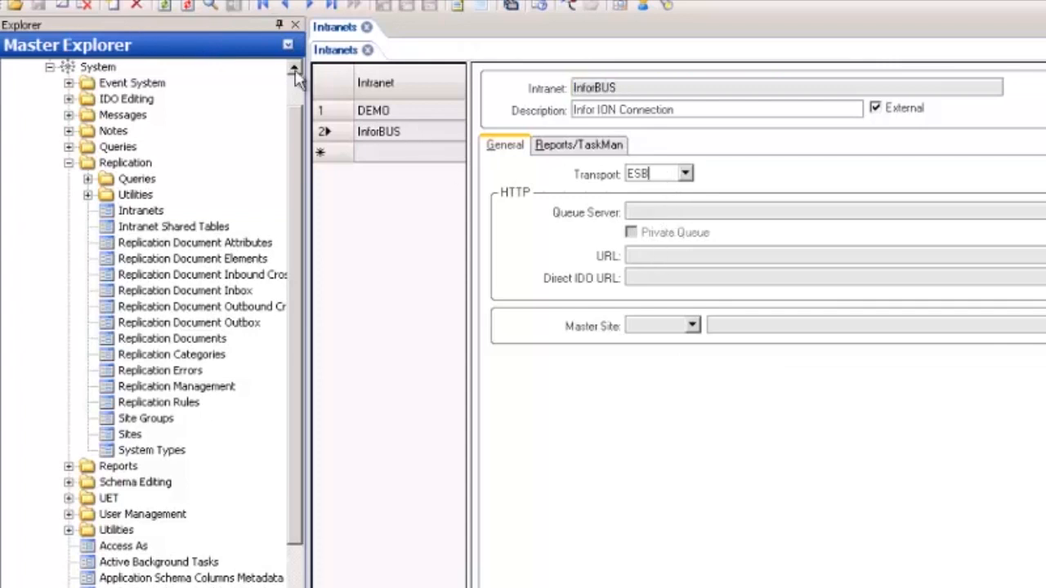
{"action": "left_click", "coordinate": [367, 28]}
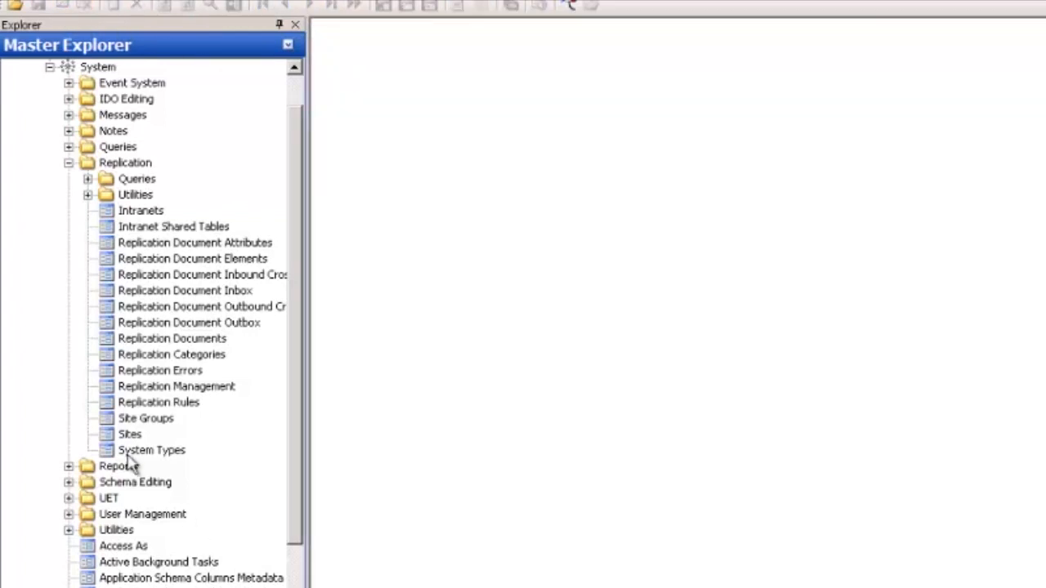
- Open the Sites form from the Replication folder, load all sites, and view the Default and InforBUS records
{"action": "double_click", "coordinate": [131, 433]}
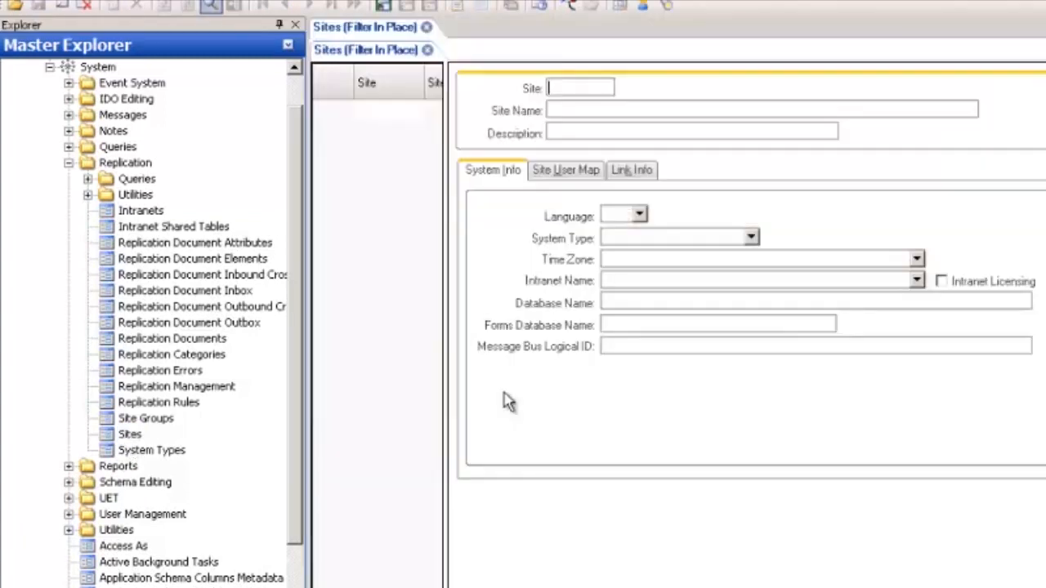
{"action": "left_click", "coordinate": [211, 6]}
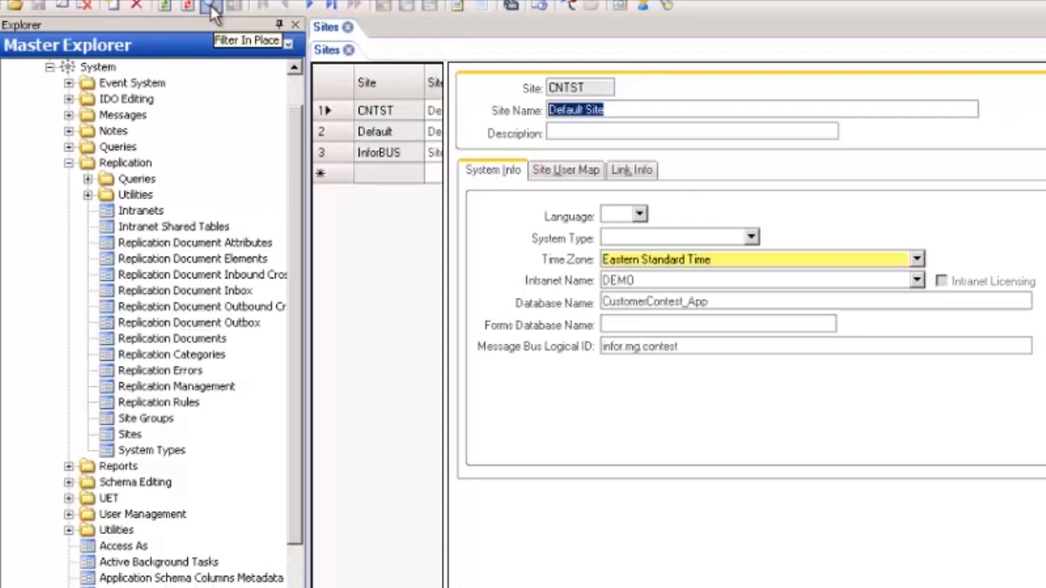
{"action": "left_click", "coordinate": [396, 131]}
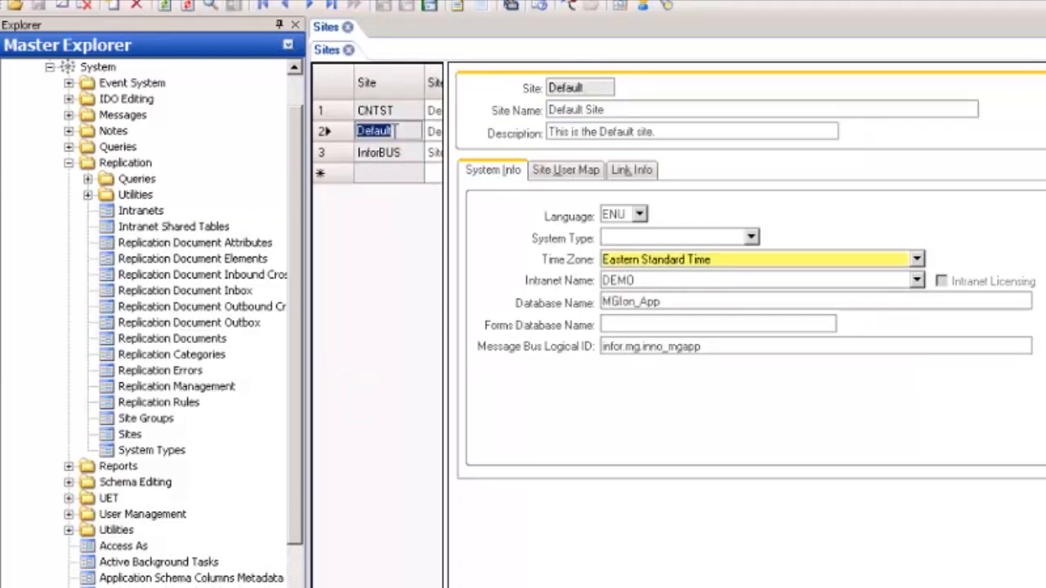
{"action": "left_click", "coordinate": [400, 153]}
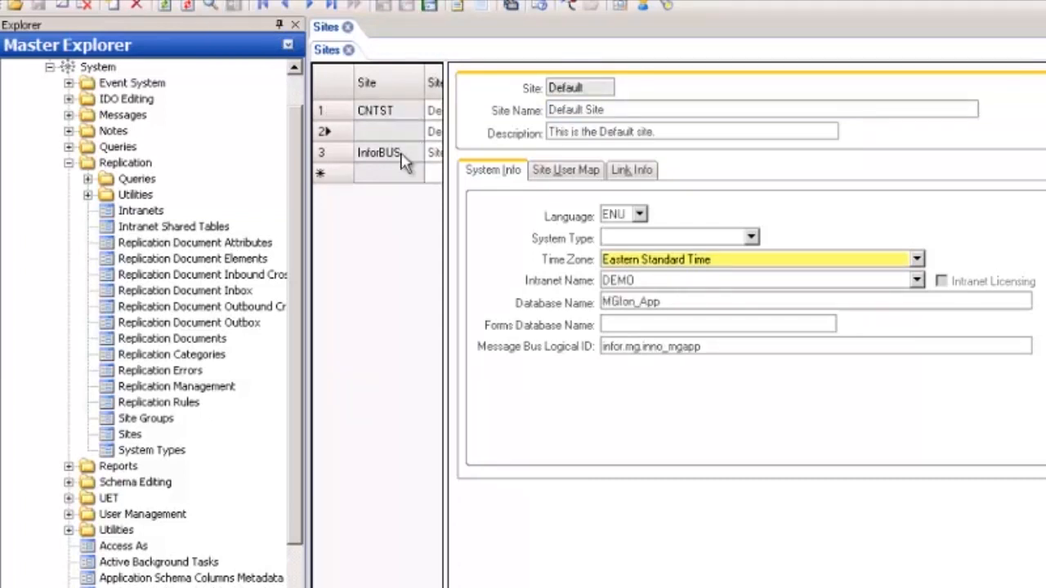
- Examine the InforBUS site's ID, database name and intranet name, comparing them with the Default site
{"action": "left_click_drag", "start_coordinate": [599, 86], "coordinate": [479, 80]}
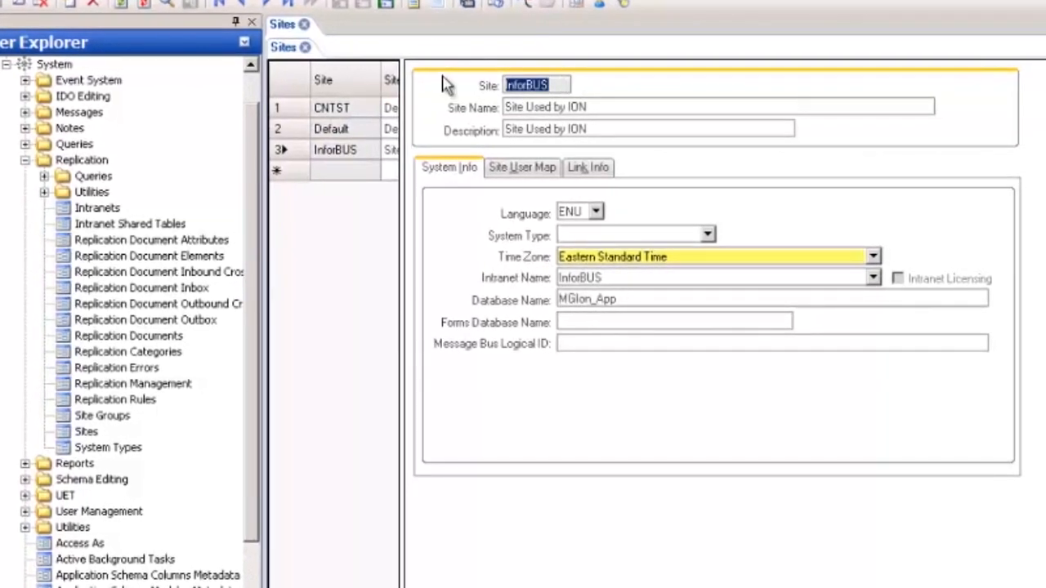
{"action": "left_click", "coordinate": [653, 300]}
{"action": "left_click_drag", "start_coordinate": [653, 301], "coordinate": [527, 295]}
{"action": "left_click", "coordinate": [372, 129]}
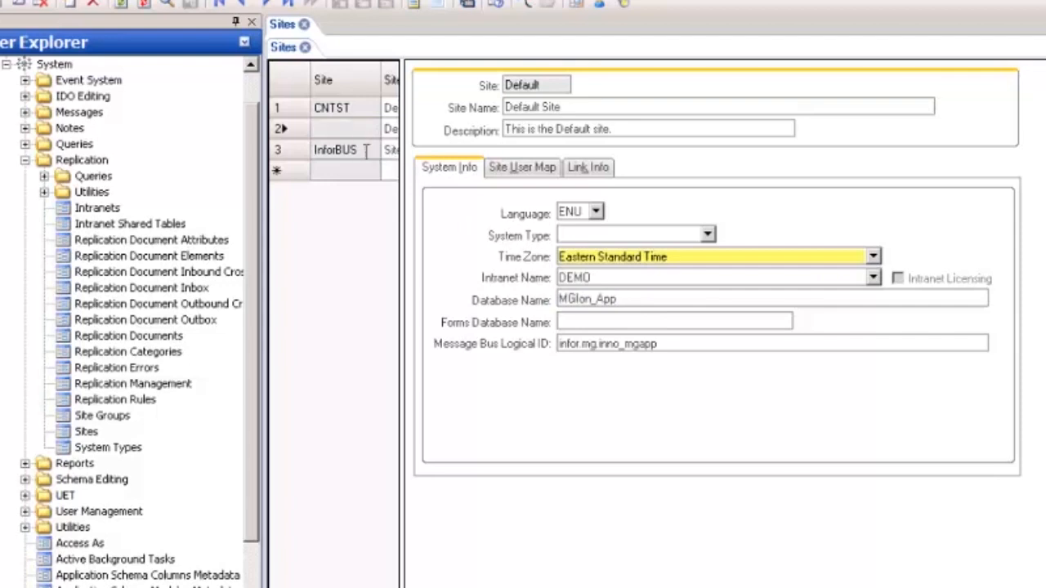
{"action": "left_click", "coordinate": [368, 151]}
{"action": "left_click", "coordinate": [626, 278]}
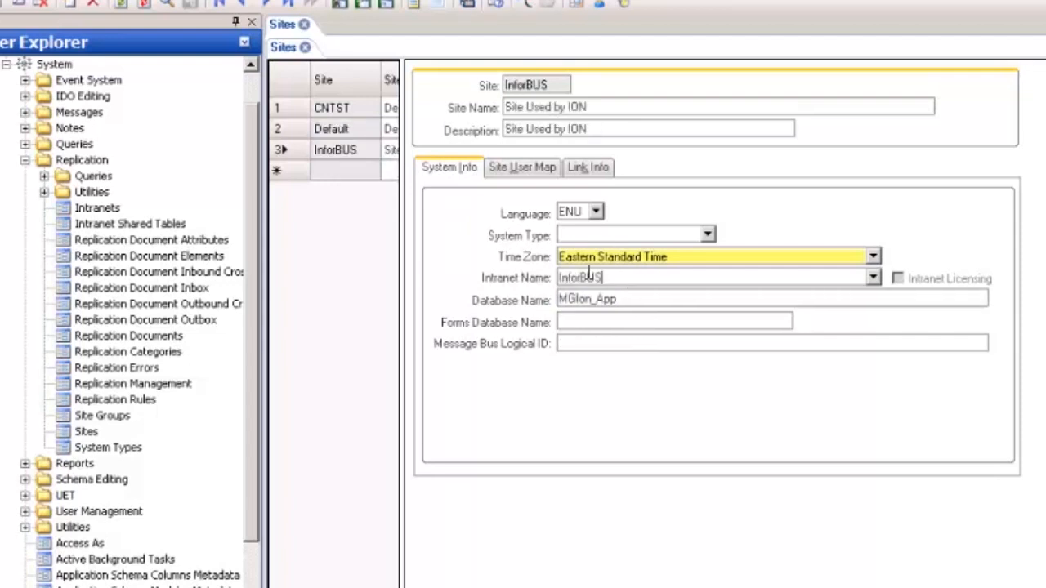
{"action": "left_click_drag", "start_coordinate": [626, 277], "coordinate": [548, 278]}
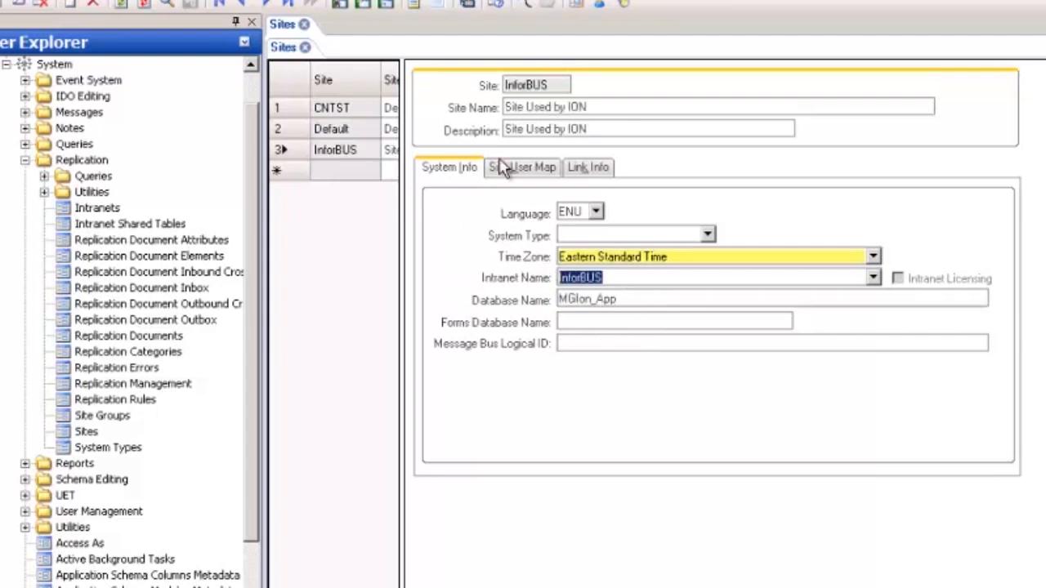
- Check the site user map's From Site entries for both the InforBUS and Default sites
{"action": "left_click", "coordinate": [508, 168]}
{"action": "left_click", "coordinate": [544, 250]}
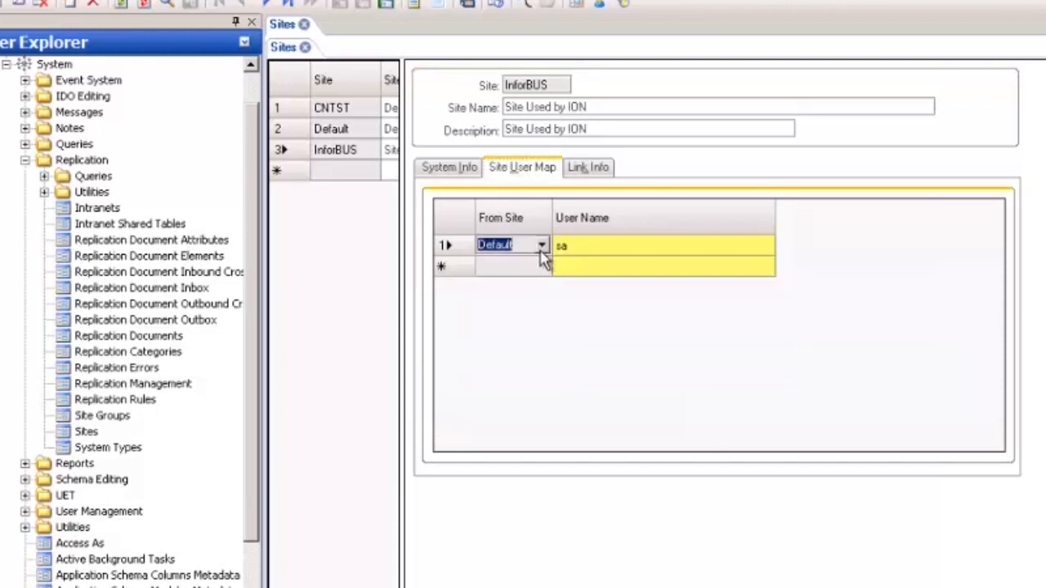
{"action": "left_click", "coordinate": [360, 132]}
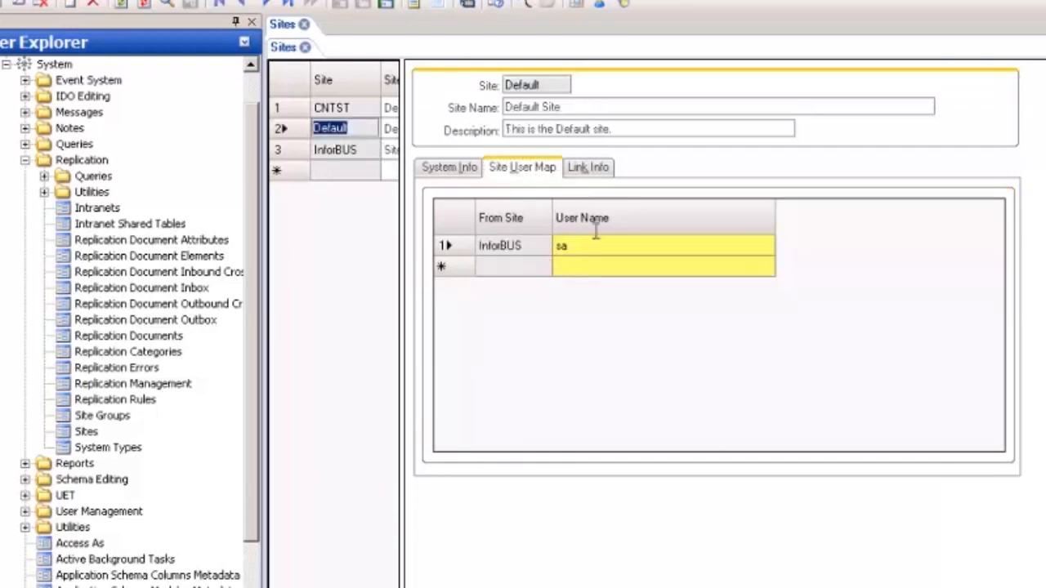
{"action": "left_click", "coordinate": [532, 248]}
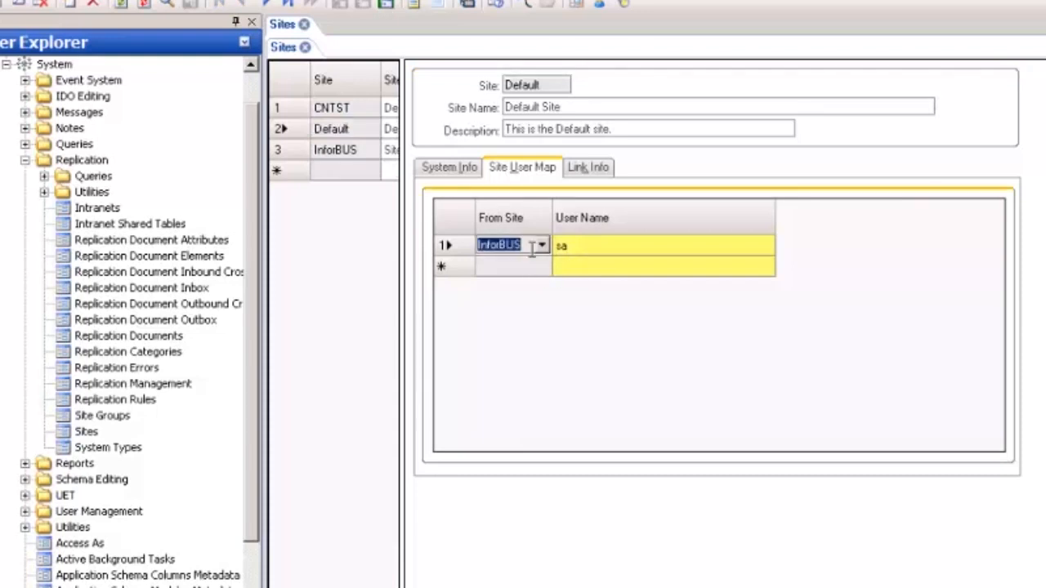
- Examine each part of the Default site's Message Bus Logical ID in the system info, and close the Sites form
{"action": "left_click", "coordinate": [444, 174]}
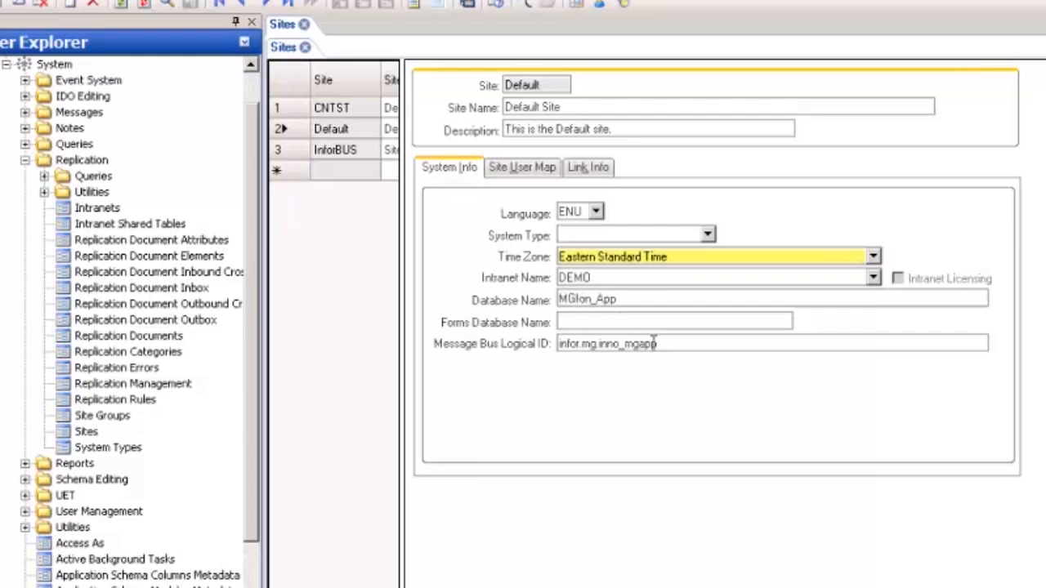
{"action": "left_click", "coordinate": [356, 132]}
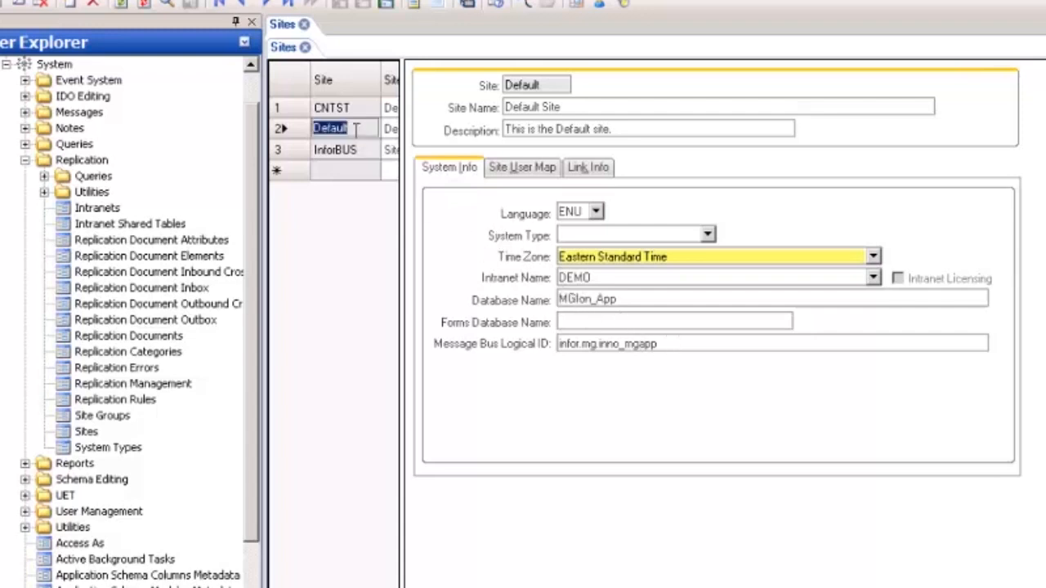
{"action": "left_click_drag", "start_coordinate": [702, 347], "coordinate": [547, 352]}
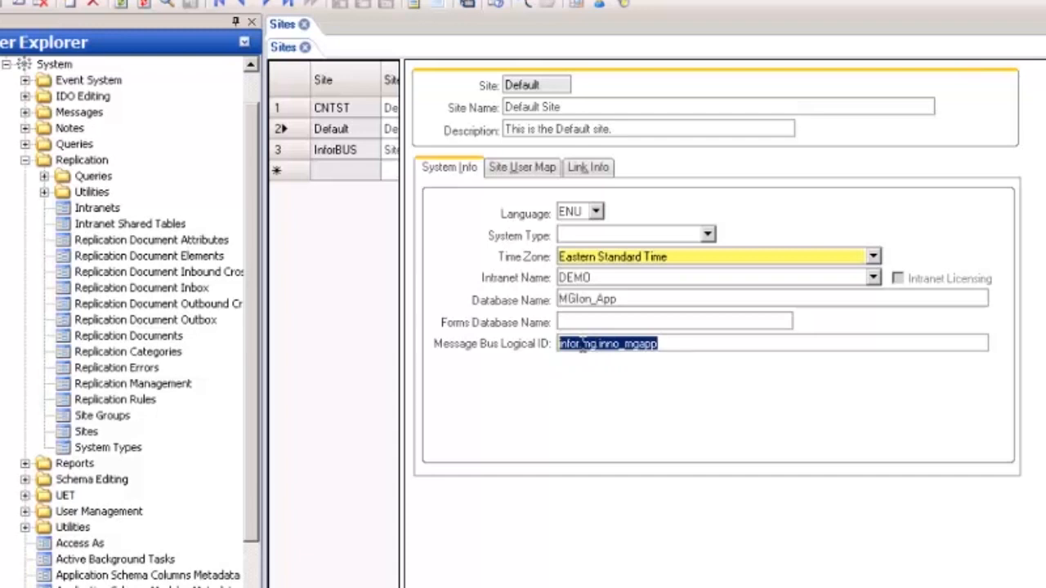
{"action": "left_click", "coordinate": [582, 344]}
{"action": "left_click_drag", "start_coordinate": [582, 344], "coordinate": [549, 344]}
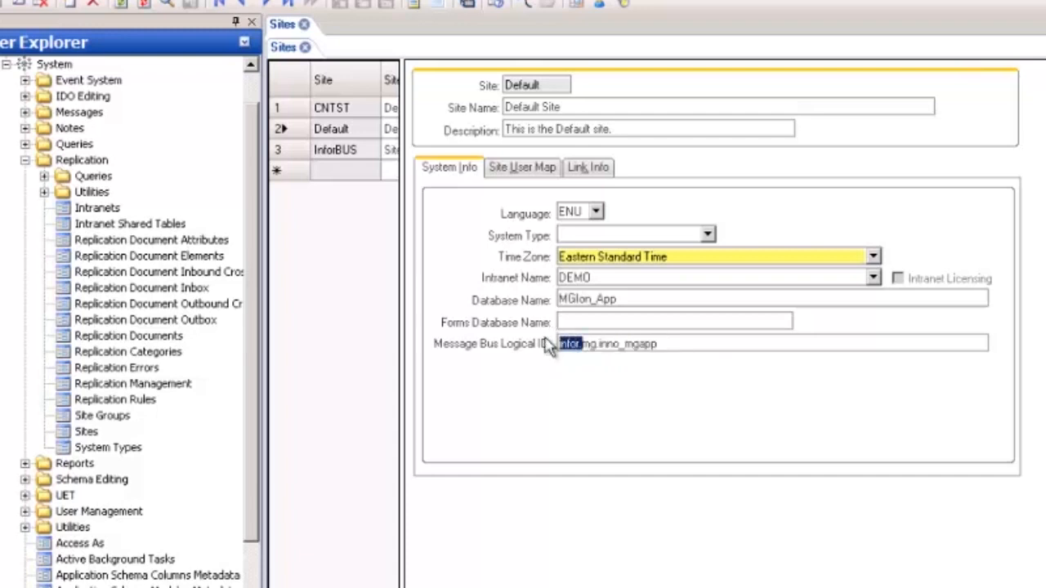
{"action": "left_click", "coordinate": [597, 344]}
{"action": "left_click_drag", "start_coordinate": [596, 344], "coordinate": [583, 344]}
{"action": "left_click", "coordinate": [687, 345]}
{"action": "left_click_drag", "start_coordinate": [658, 344], "coordinate": [599, 344]}
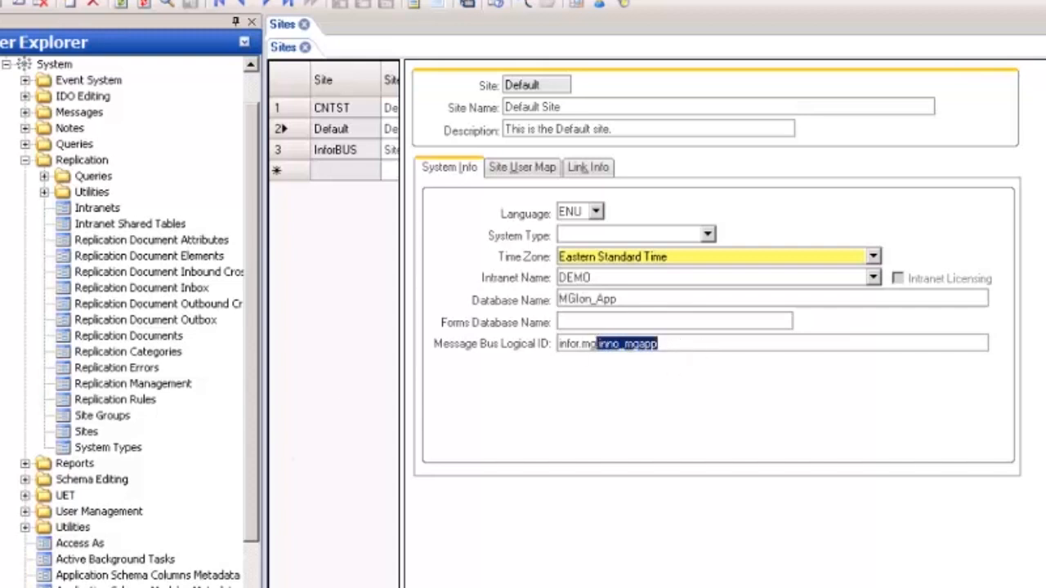
{"action": "left_click", "coordinate": [369, 133]}
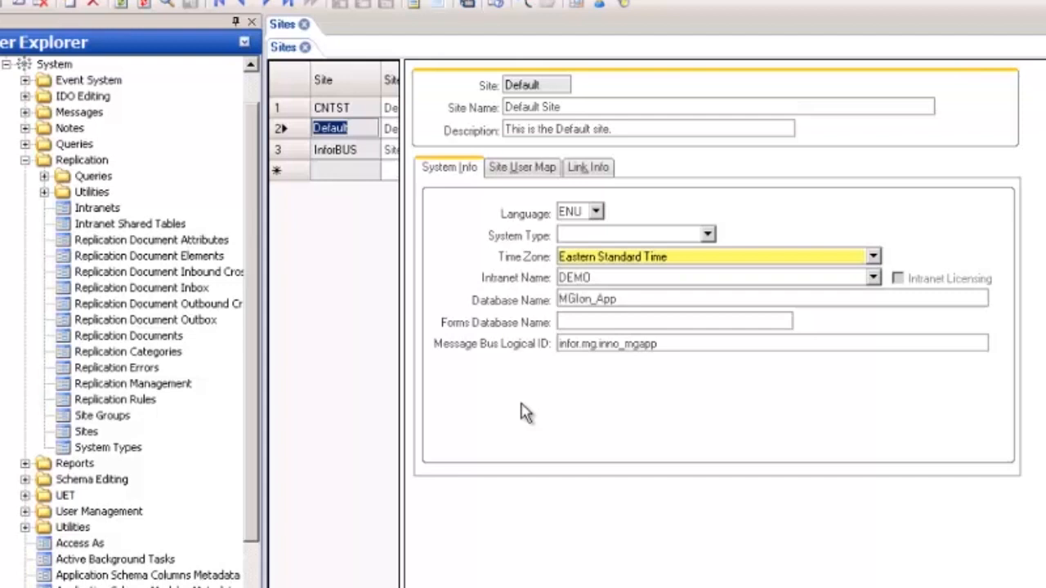
{"action": "left_click", "coordinate": [304, 48]}
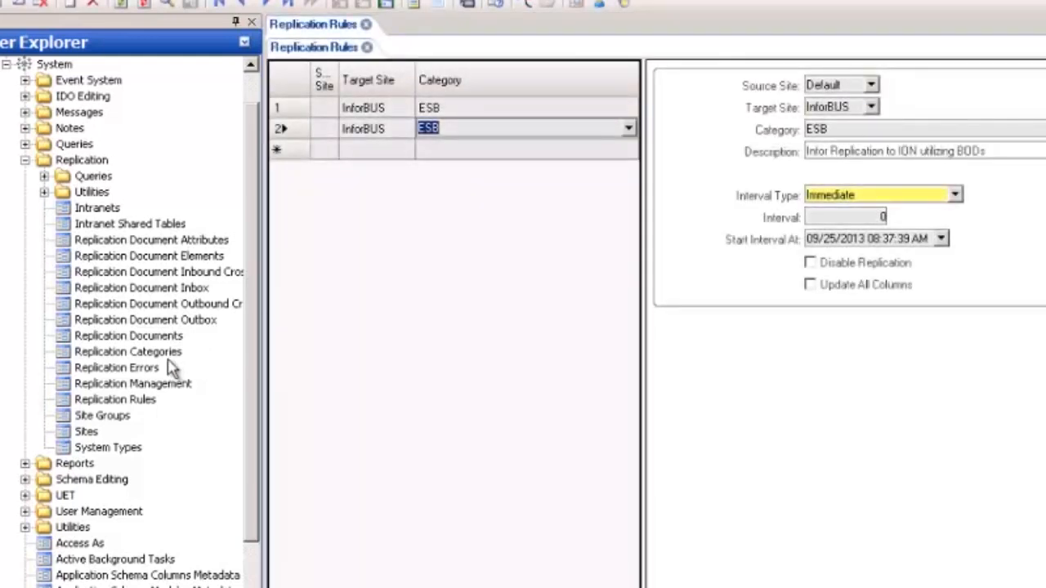
- Open the Replication Categories form, accept the administration warning, and load all categories
{"action": "double_click", "coordinate": [171, 352]}
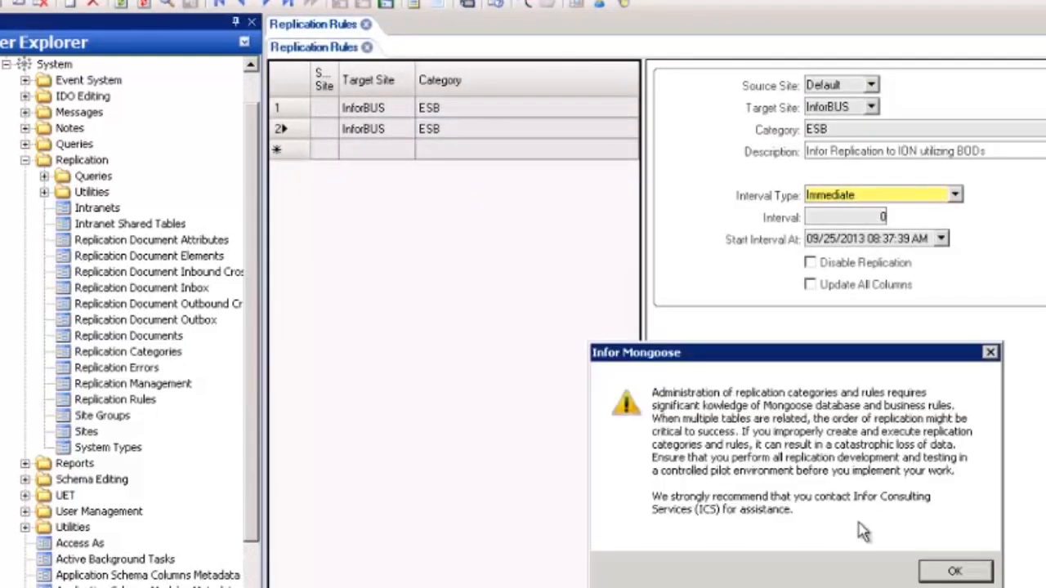
{"action": "left_click", "coordinate": [954, 570]}
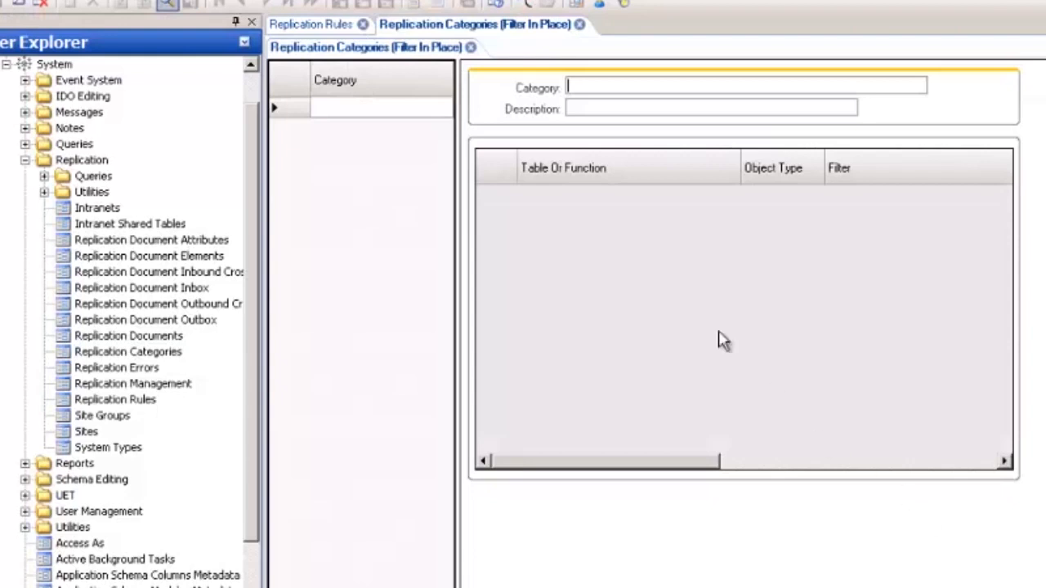
{"action": "left_click", "coordinate": [169, 5]}
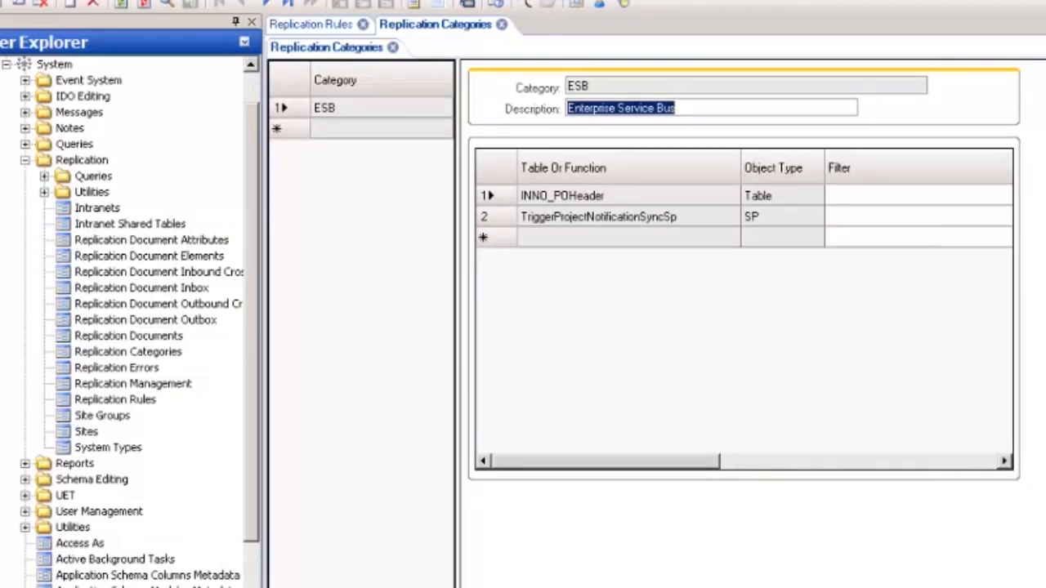
- Examine the ESB replication category's table and function settings and its description
{"action": "key", "text": "Tab"}
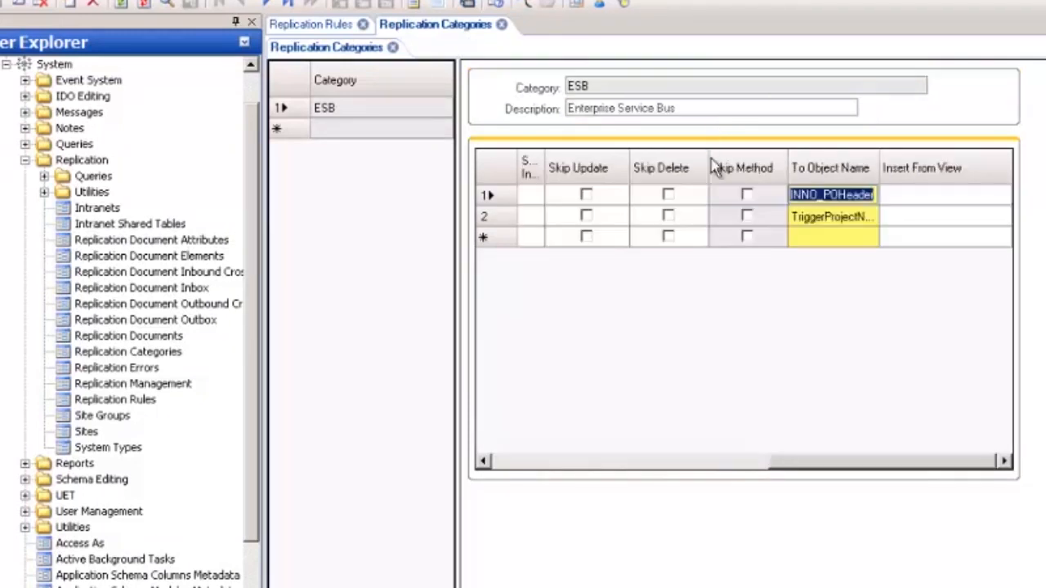
{"action": "left_click", "coordinate": [707, 459]}
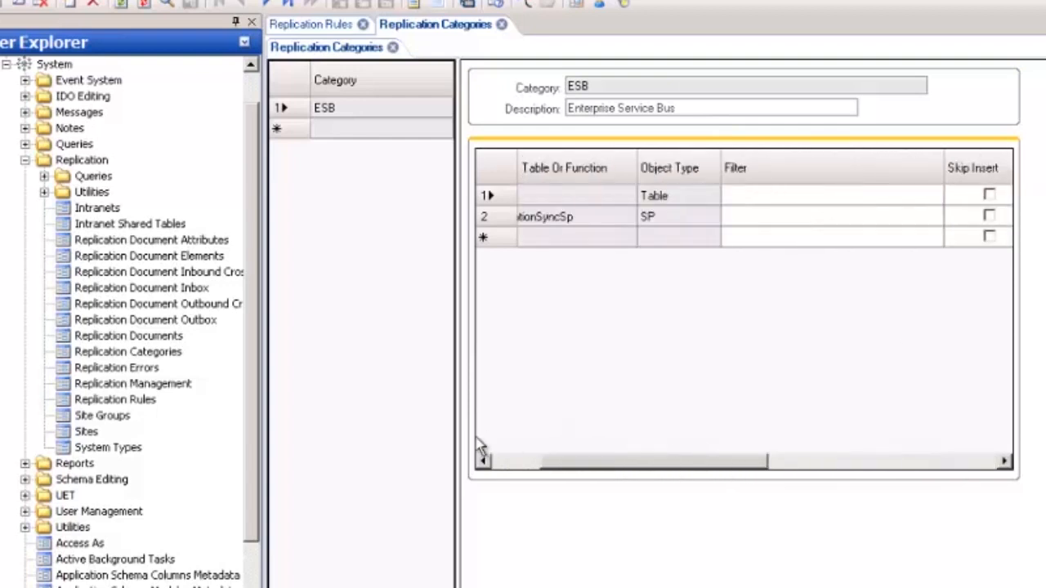
{"action": "left_click", "coordinate": [712, 107]}
{"action": "left_click_drag", "start_coordinate": [712, 107], "coordinate": [572, 104]}
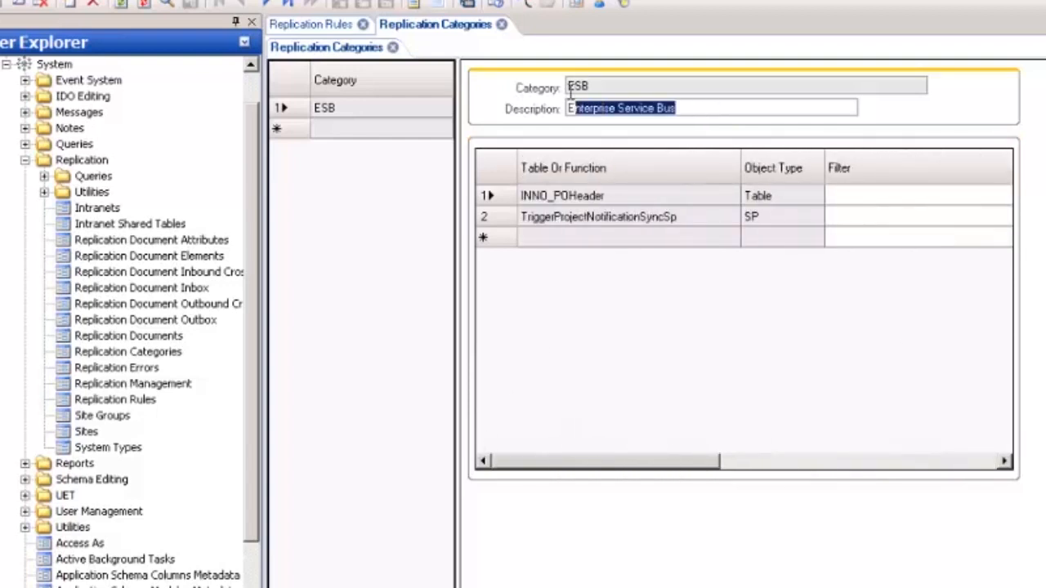
- Examine the ESB category's TriggerProjectNotificationSyncSp function entry, and close the Replication Categories form
{"action": "key", "text": "Tab"}
{"action": "left_click", "coordinate": [704, 220]}
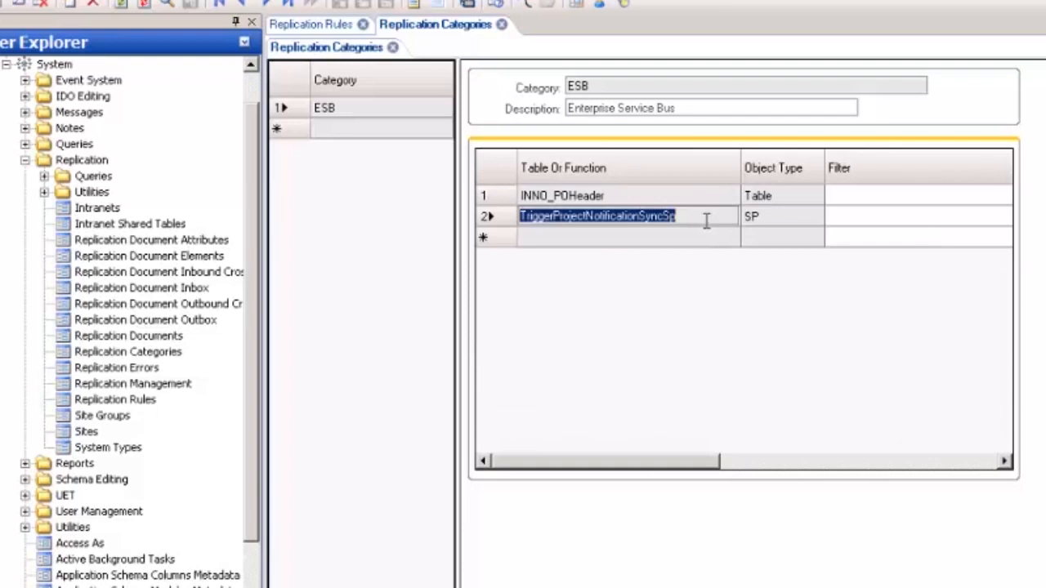
{"action": "left_click", "coordinate": [501, 25]}
- Review the second replication rule's category and interval type options, and close the Replication Rules form without saving its form definition
{"action": "left_click", "coordinate": [527, 124]}
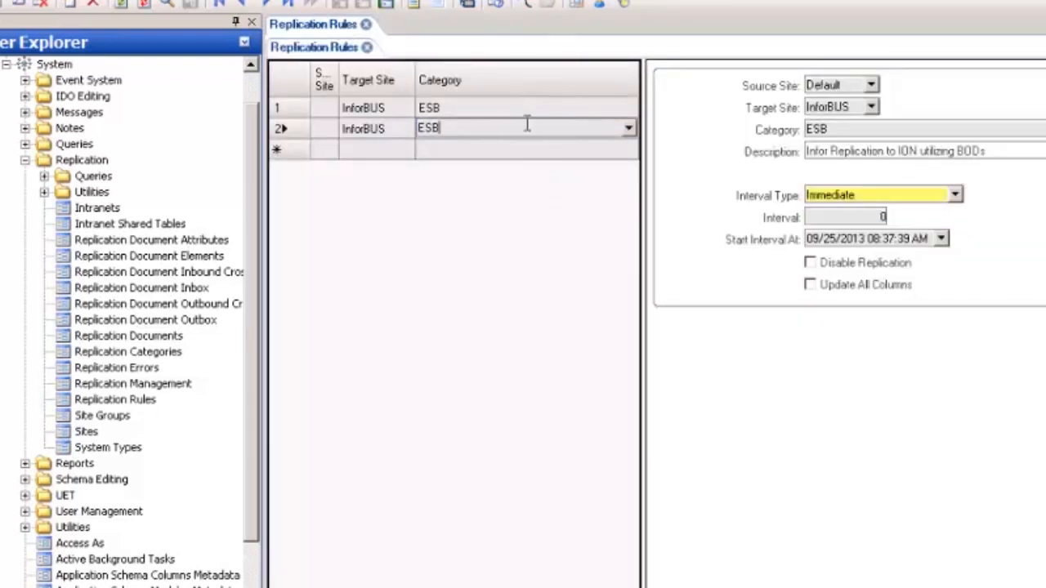
{"action": "left_click", "coordinate": [835, 129]}
{"action": "double_click", "coordinate": [835, 129]}
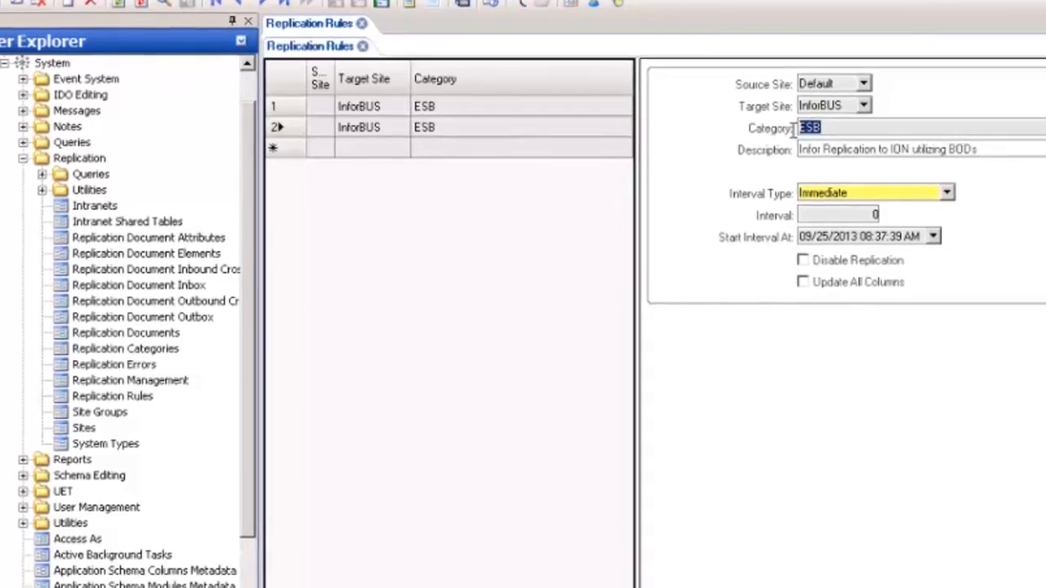
{"action": "left_click", "coordinate": [852, 183]}
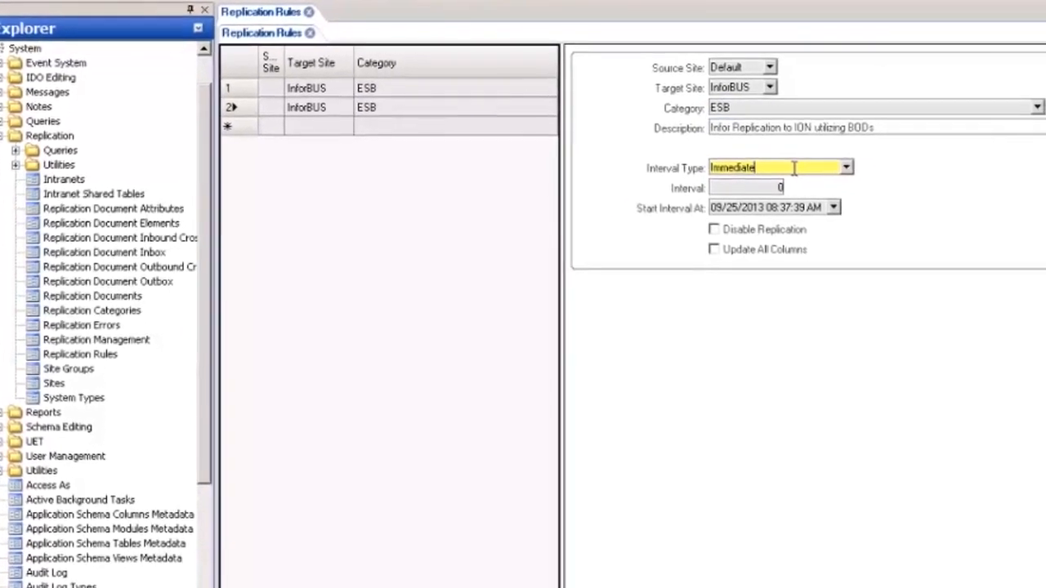
{"action": "left_click", "coordinate": [789, 154]}
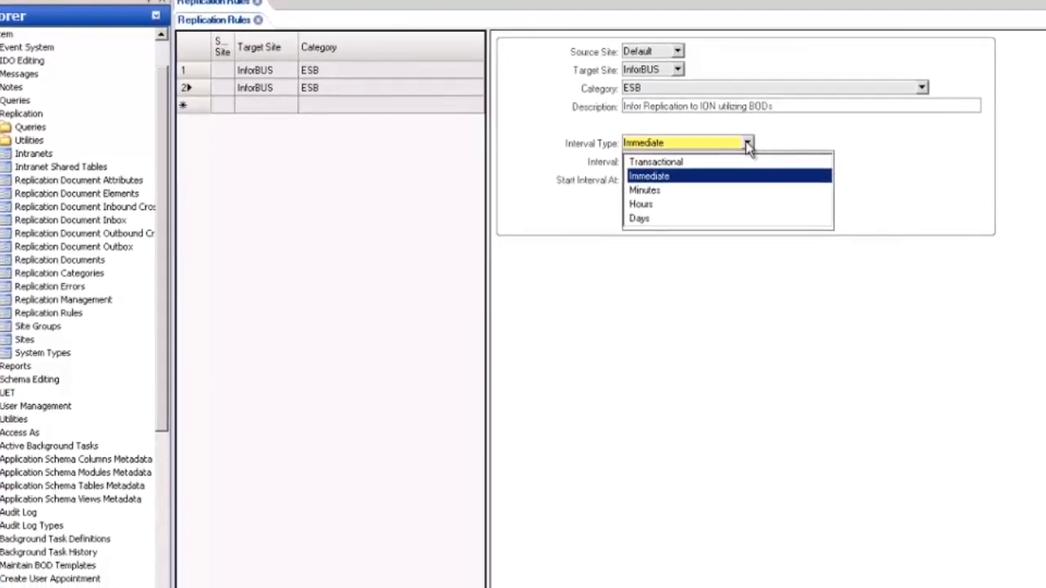
{"action": "left_click", "coordinate": [789, 153]}
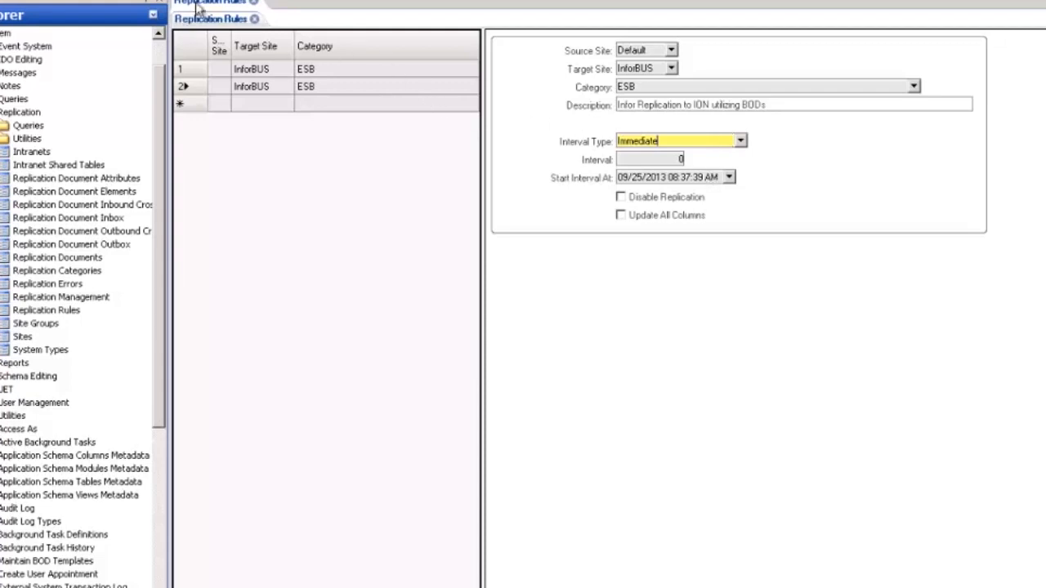
{"action": "left_click", "coordinate": [254, 4]}
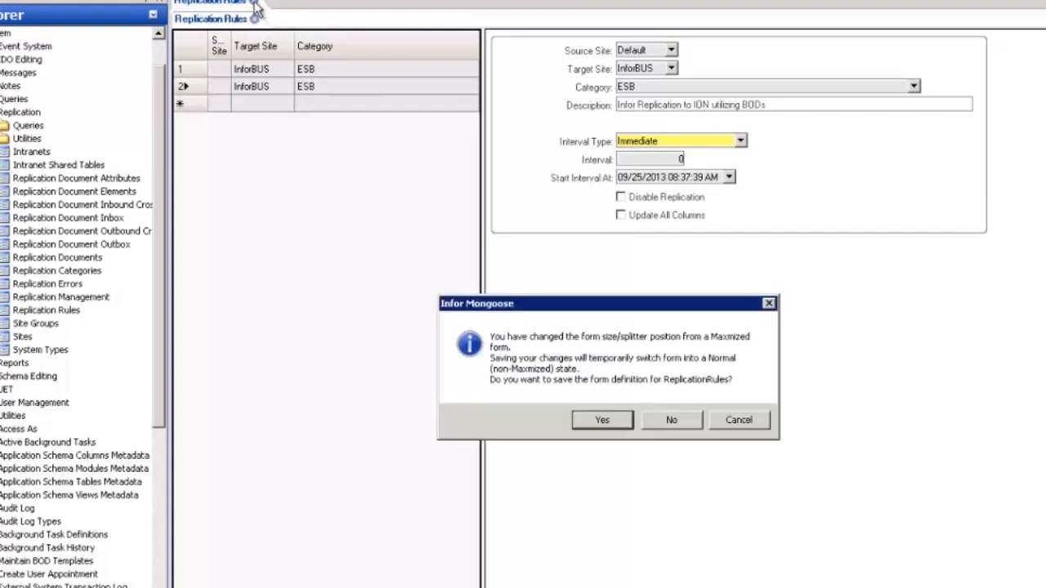
{"action": "left_click", "coordinate": [663, 423]}
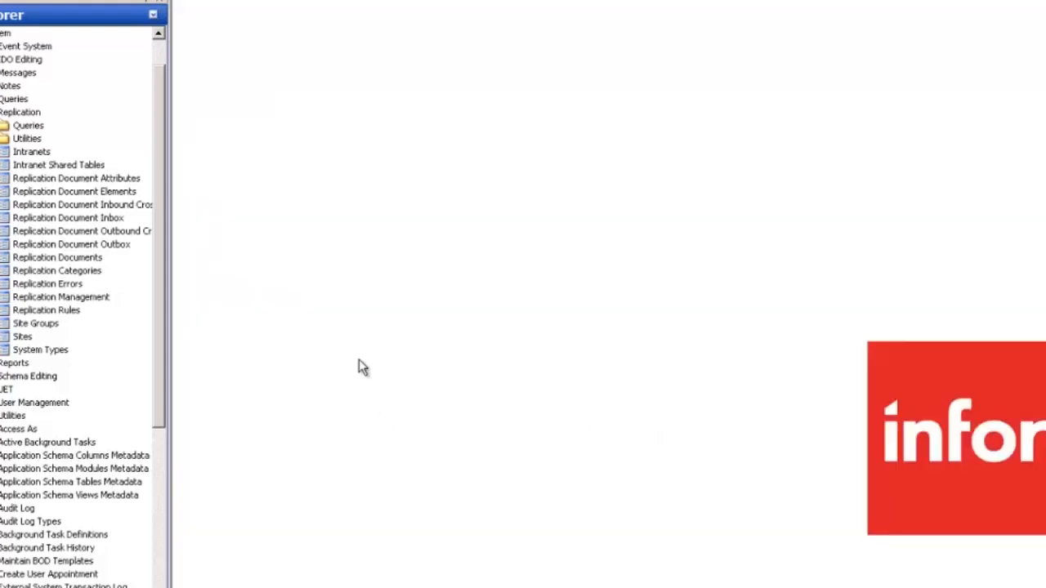
- Open the Replication Management form, accept the administration warning, regenerate the replication triggers, and close the form
{"action": "double_click", "coordinate": [41, 297]}
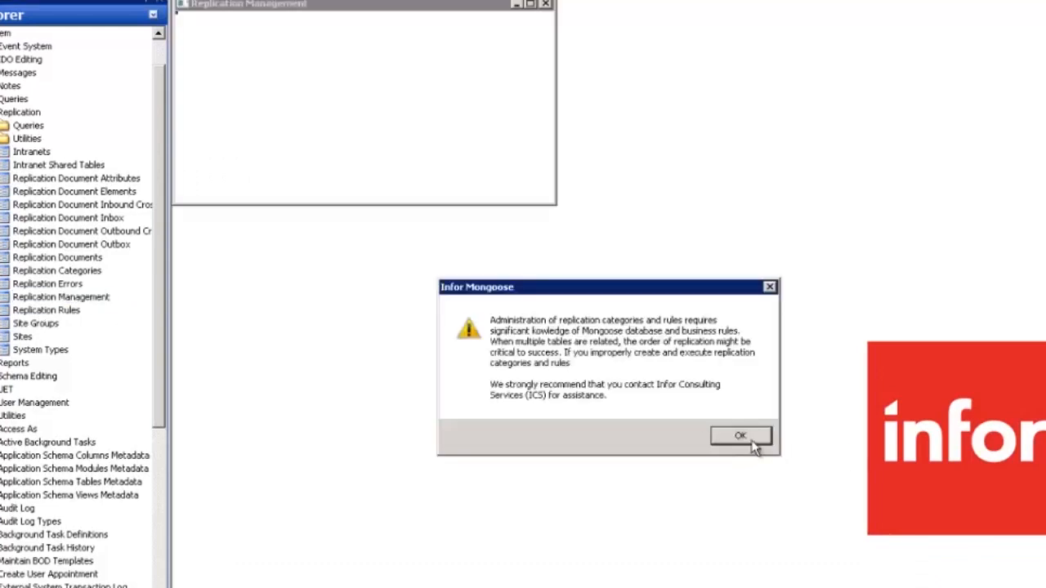
{"action": "left_click", "coordinate": [742, 441]}
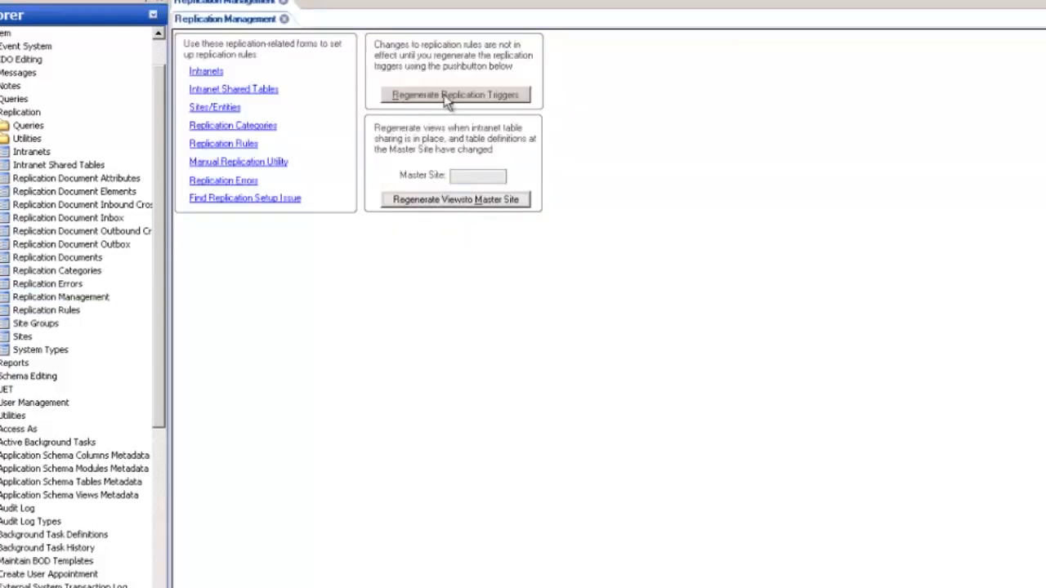
{"action": "left_click", "coordinate": [447, 96]}
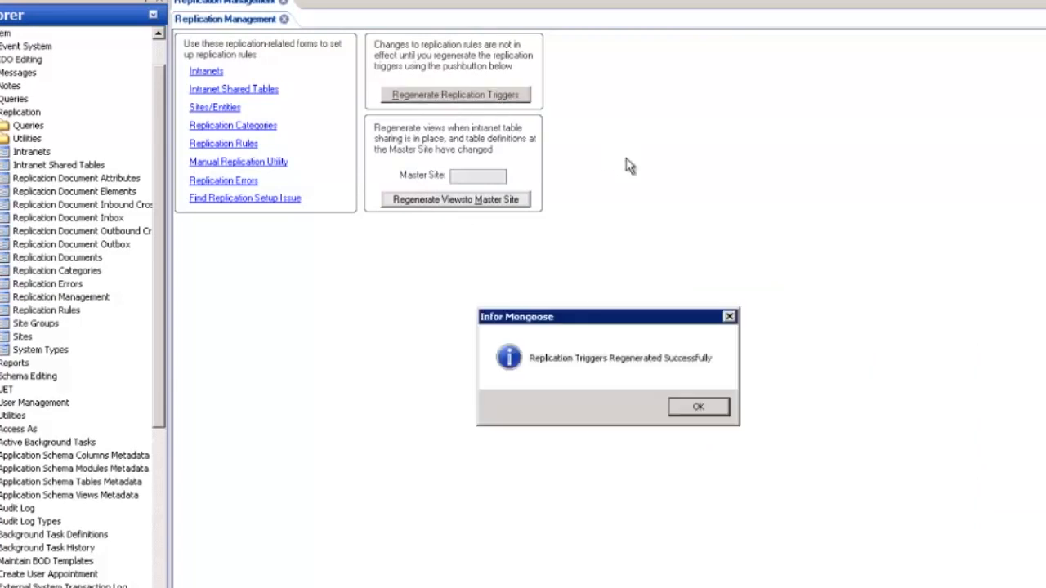
{"action": "left_click", "coordinate": [698, 408]}
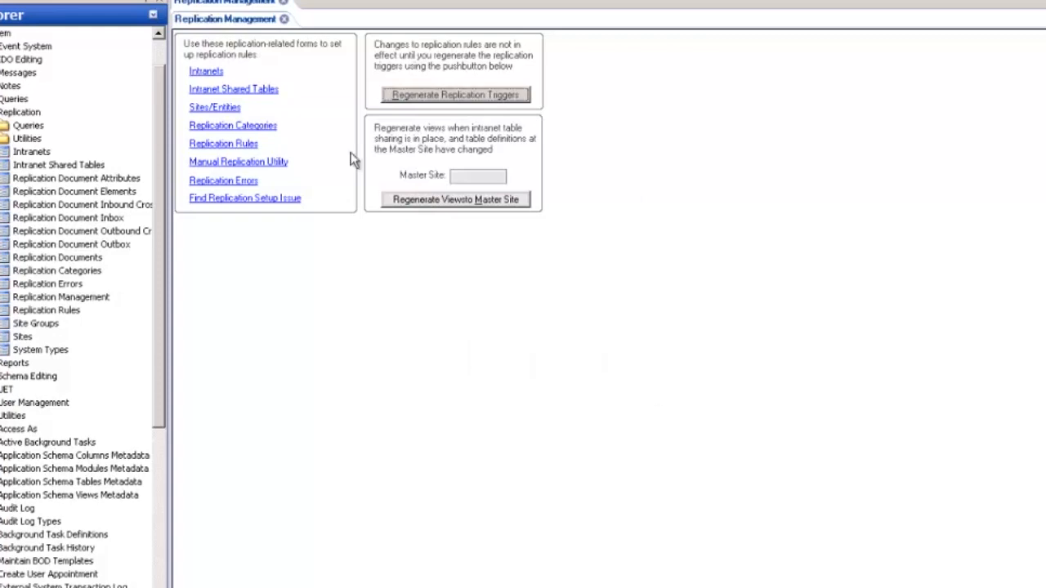
{"action": "left_click", "coordinate": [282, 19]}
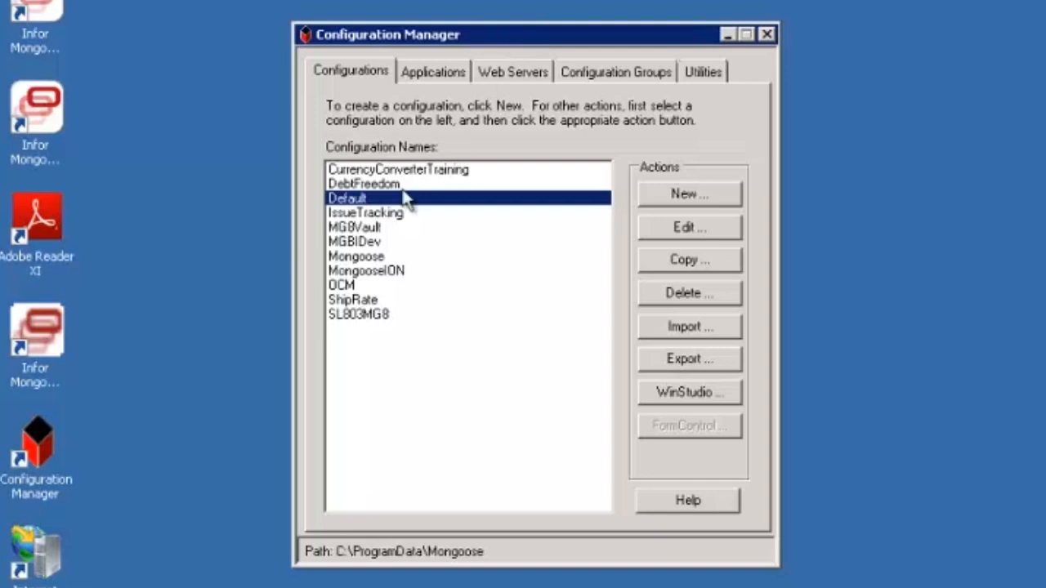
- Compare the MongooseION and Default entries among the configurations in Configuration Manager, and close it
{"action": "left_click", "coordinate": [401, 271]}
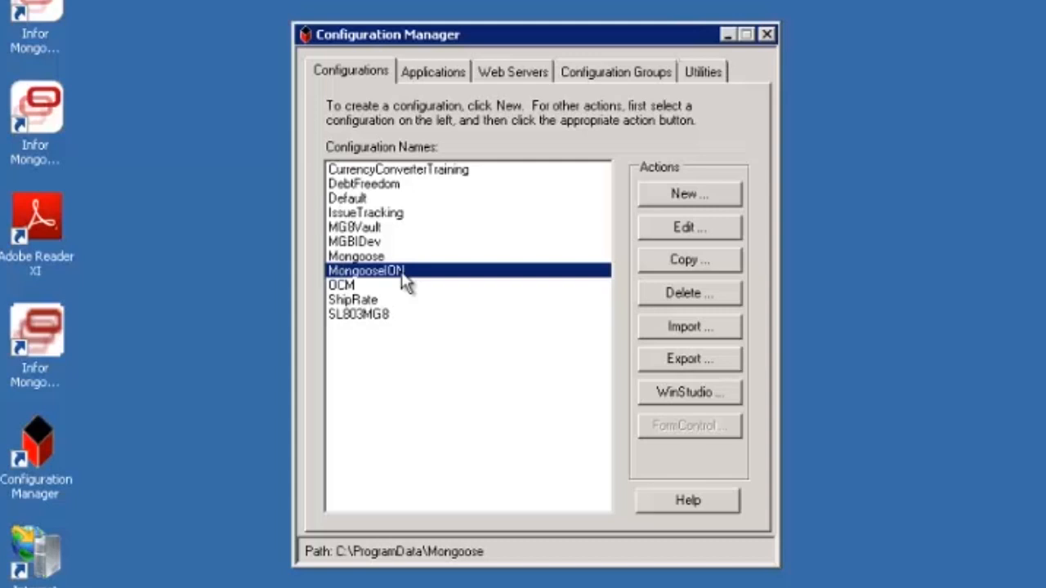
{"action": "left_click", "coordinate": [349, 199]}
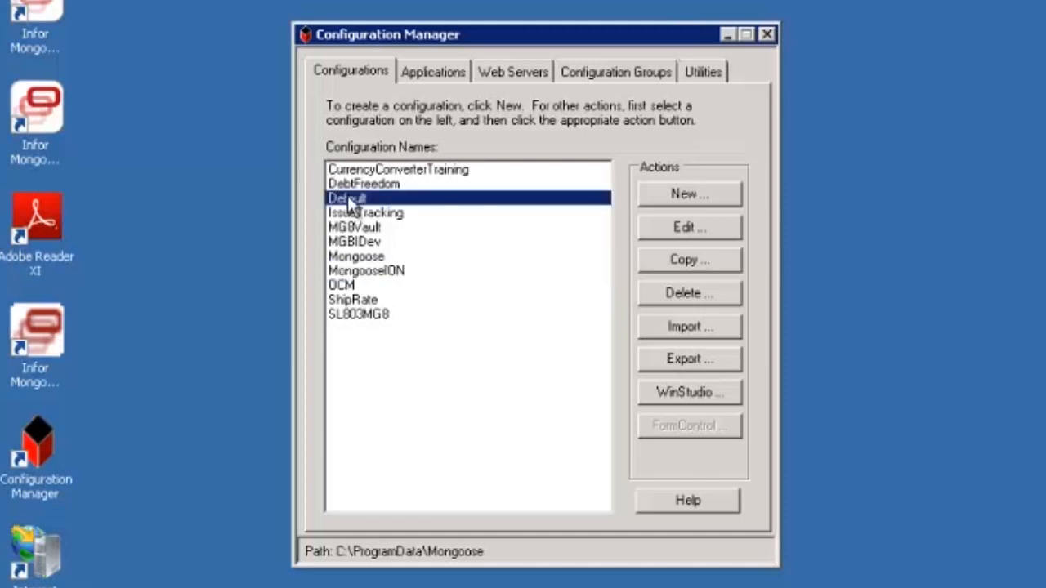
{"action": "left_click", "coordinate": [389, 273]}
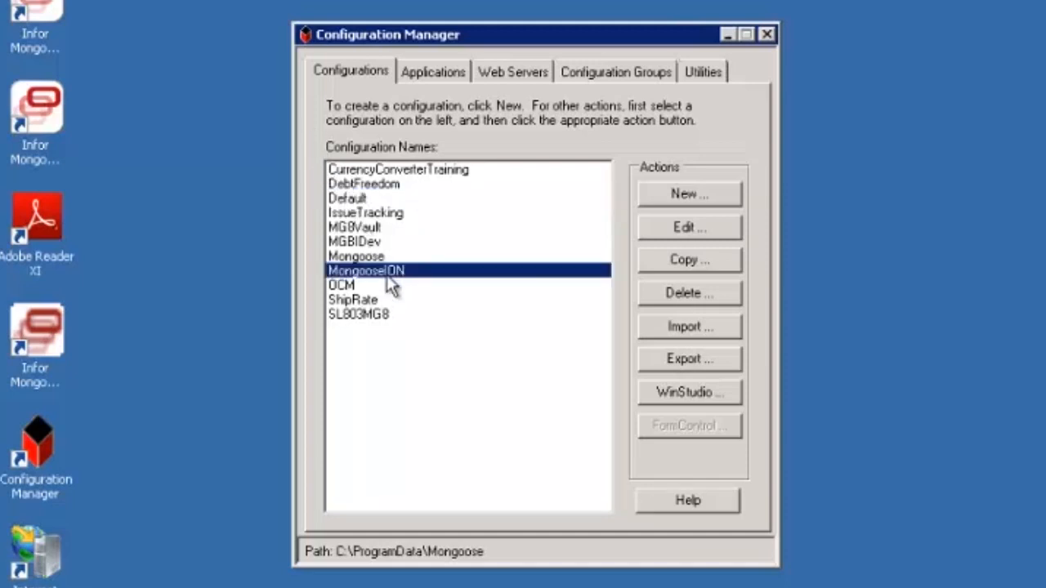
{"action": "left_click", "coordinate": [341, 200]}
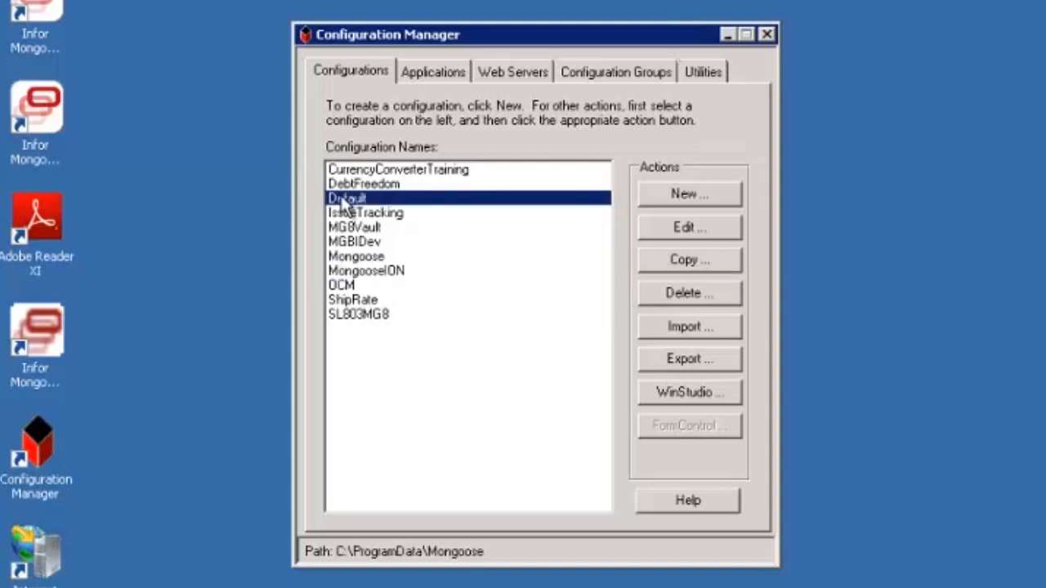
{"action": "left_click", "coordinate": [770, 31]}
- Launch Service Configuration Manager from the installed Infor tools
{"action": "key", "text": "super"}
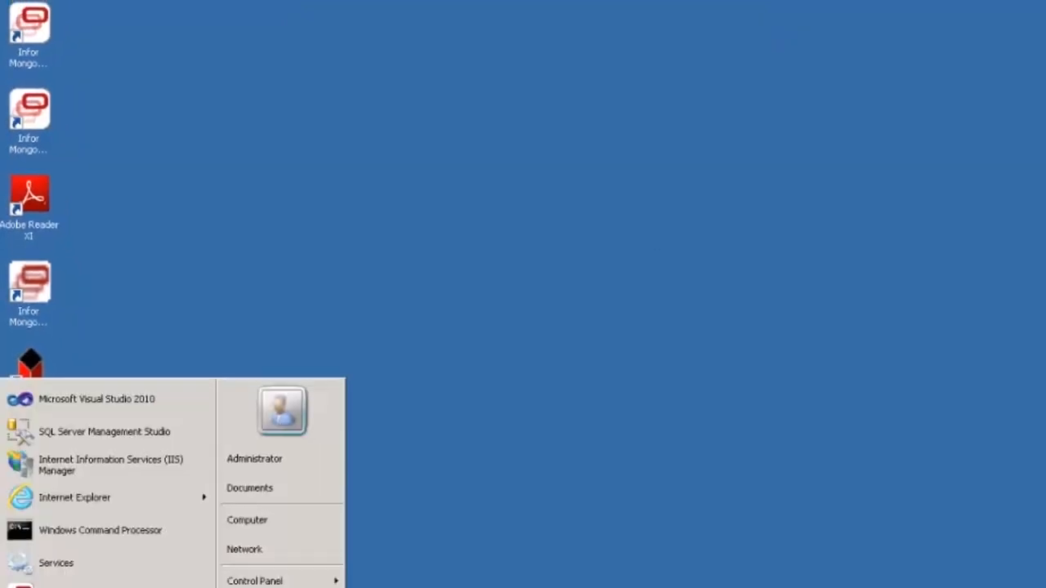
{"action": "left_click", "coordinate": [41, 579]}
{"action": "left_click", "coordinate": [22, 424]}
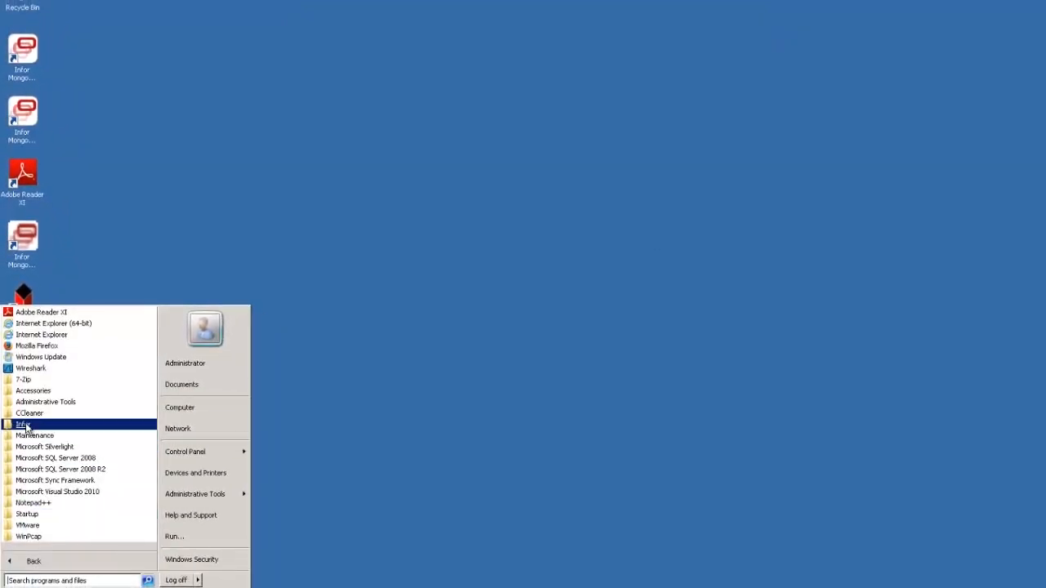
{"action": "left_click", "coordinate": [35, 490]}
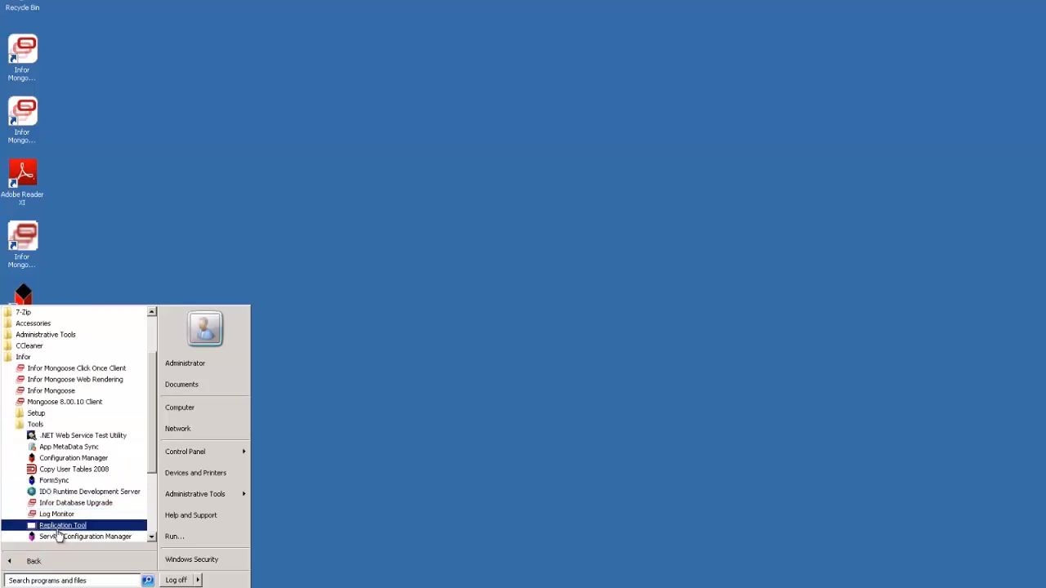
{"action": "left_click", "coordinate": [61, 533]}
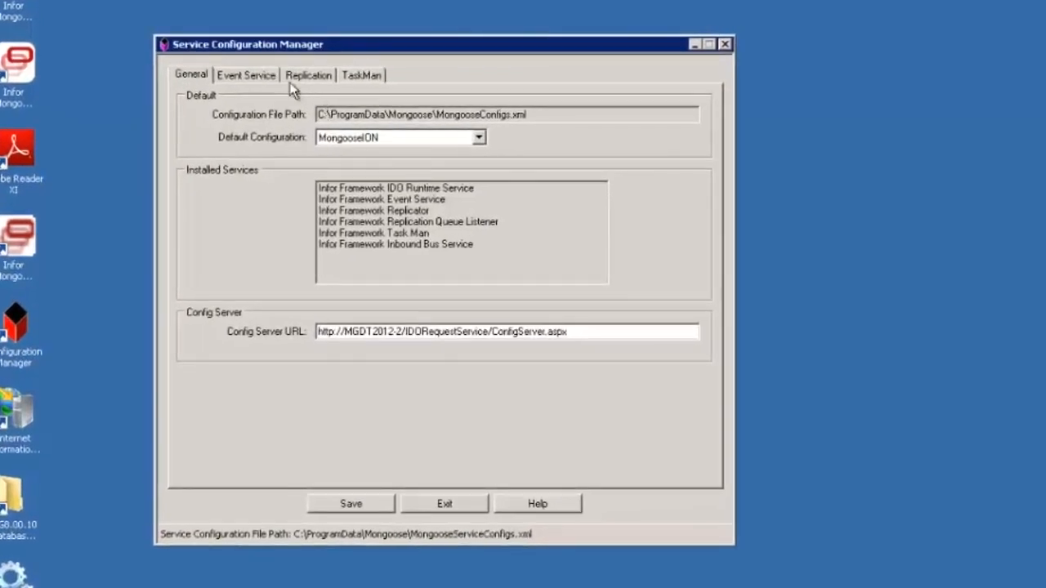
- Select the Default configuration for both the Replicator and the Inbound Bus, save the service configuration and exit
{"action": "left_click", "coordinate": [300, 76]}
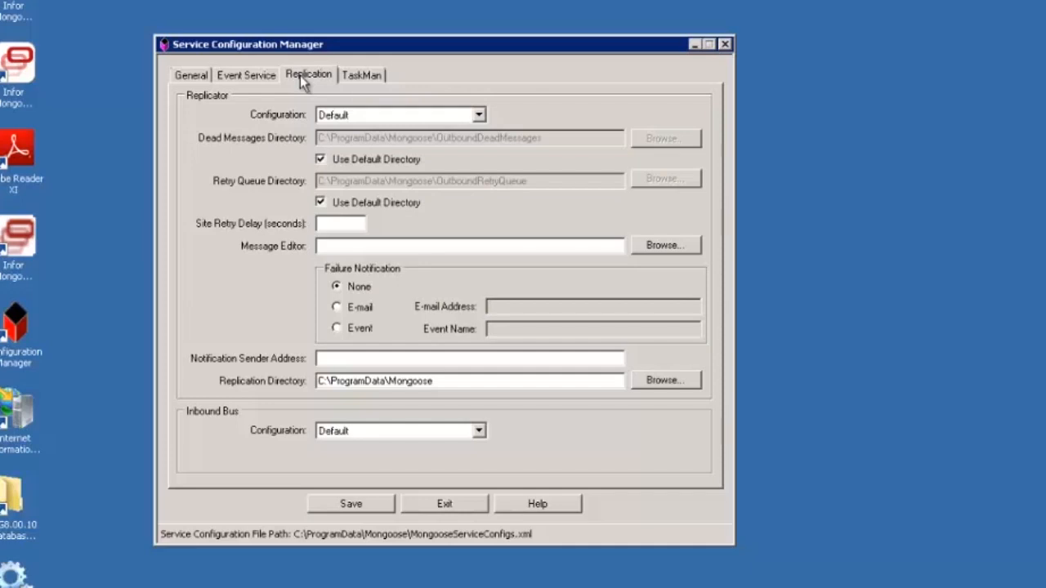
{"action": "left_click", "coordinate": [424, 118]}
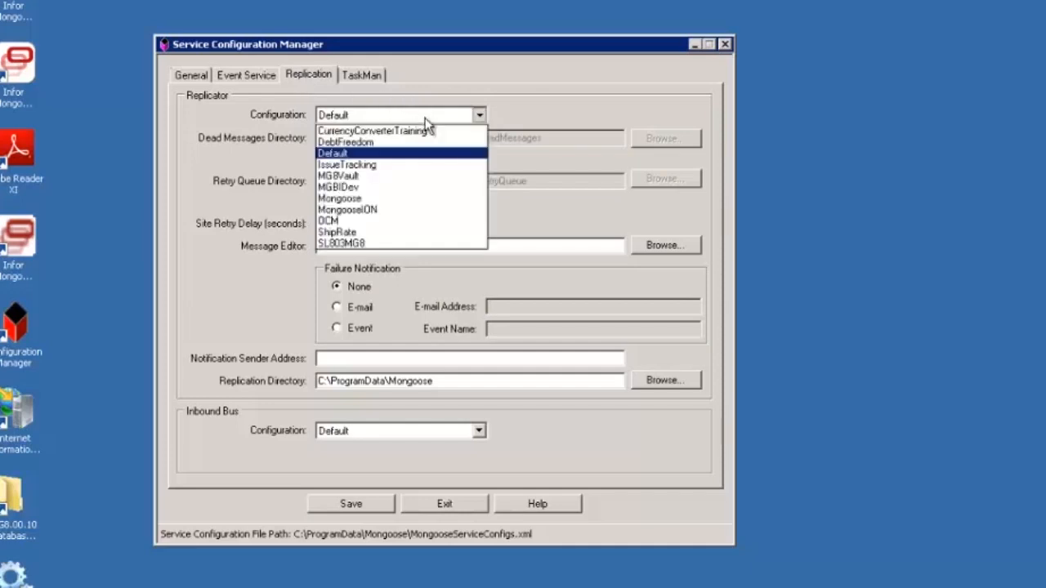
{"action": "left_click", "coordinate": [401, 154]}
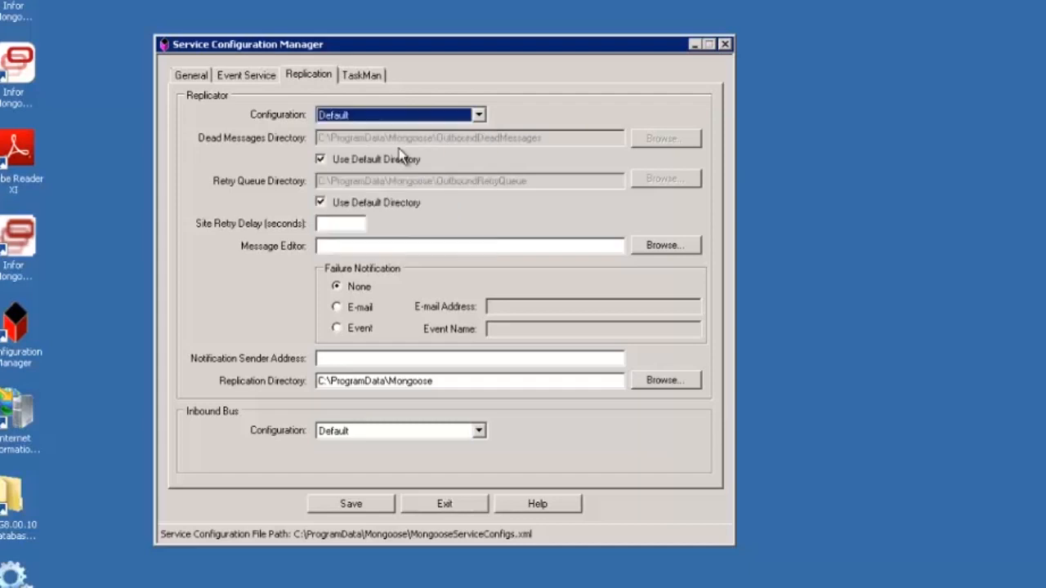
{"action": "left_click", "coordinate": [368, 427]}
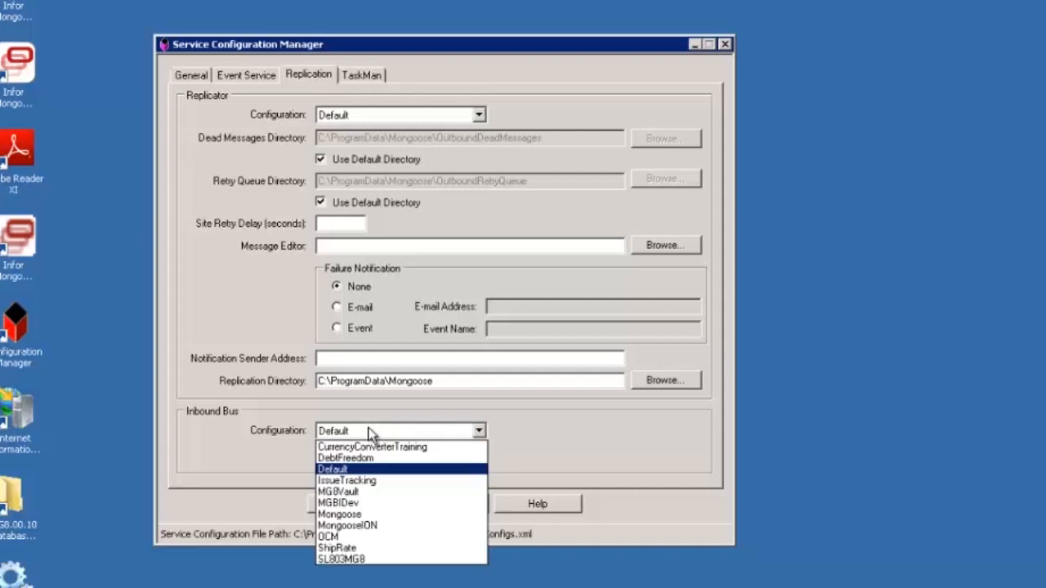
{"action": "left_click", "coordinate": [369, 427]}
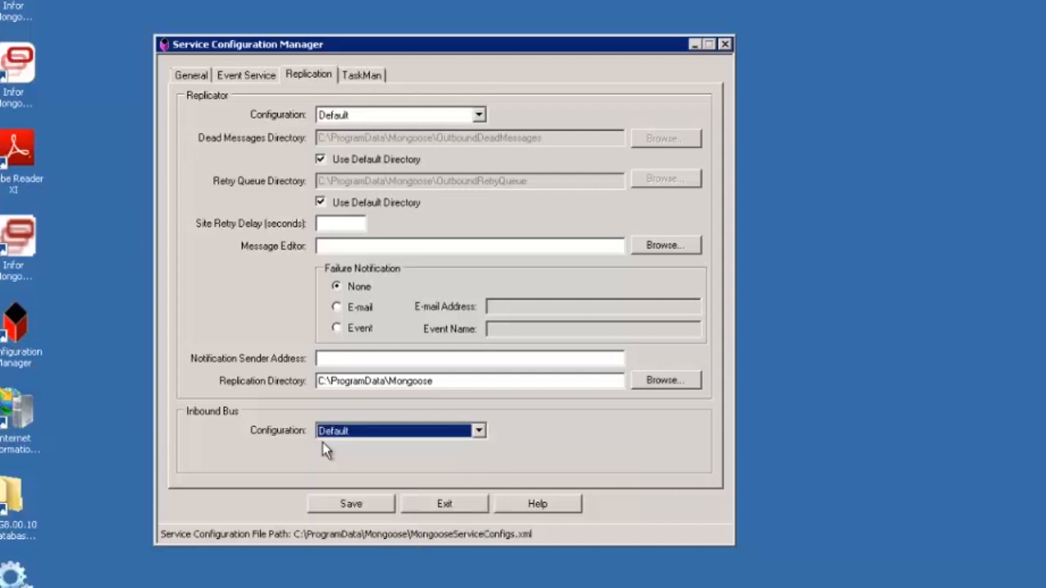
{"action": "left_click", "coordinate": [359, 500]}
{"action": "left_click", "coordinate": [441, 505]}
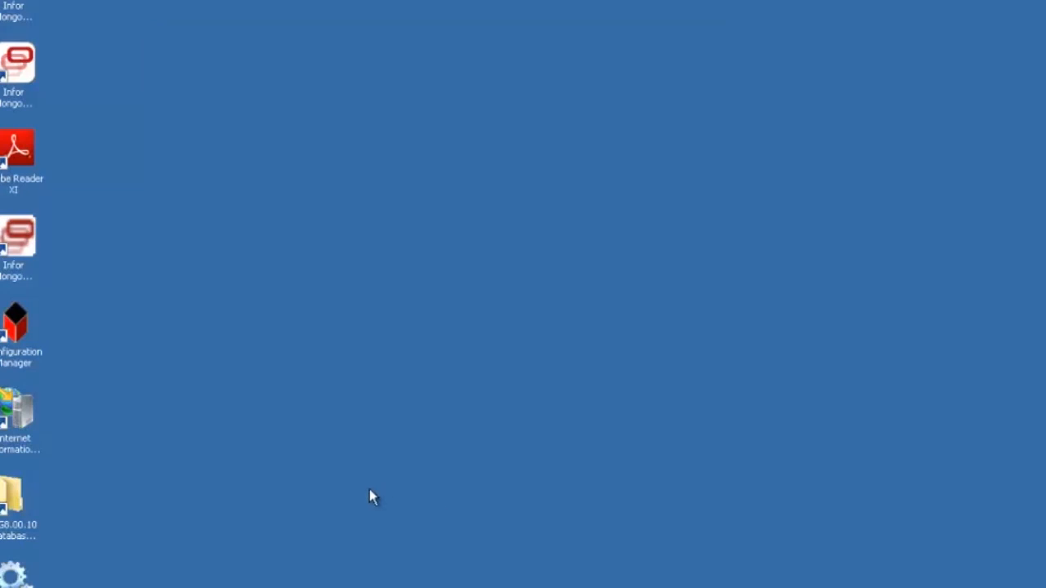
- Open Windows Services, enlarge the window and its Name column, and locate the Infor Framework services
{"action": "left_click", "coordinate": [20, 576]}
{"action": "double_click", "coordinate": [26, 490]}
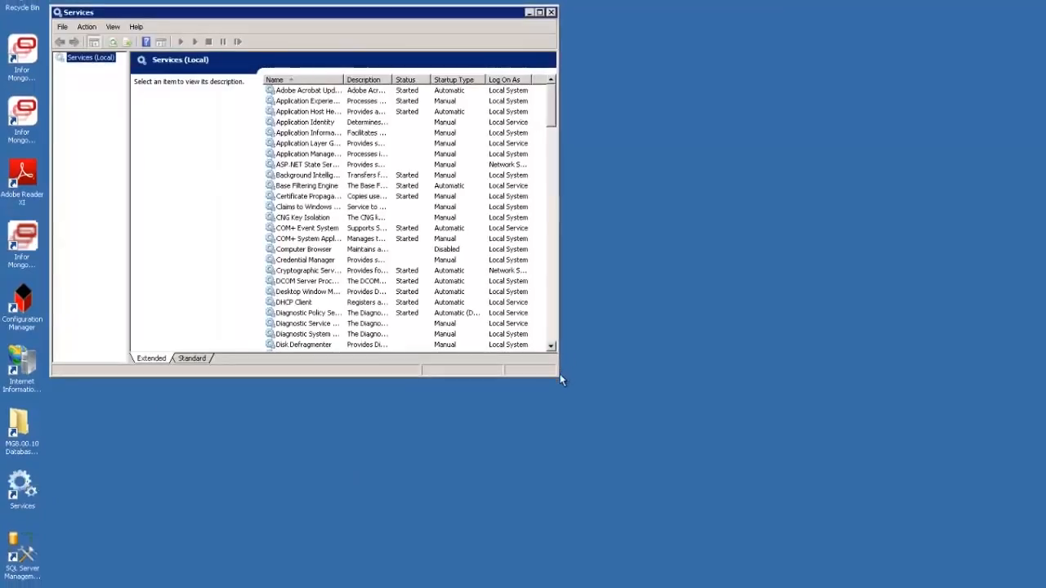
{"action": "left_click_drag", "start_coordinate": [560, 378], "coordinate": [777, 487]}
{"action": "left_click_drag", "start_coordinate": [460, 16], "coordinate": [496, 23]}
{"action": "left_click_drag", "start_coordinate": [380, 88], "coordinate": [536, 89]}
{"action": "left_click", "coordinate": [492, 187]}
{"action": "scroll", "coordinate": [359, 286], "scroll_direction": "down", "scroll_amount": 11}
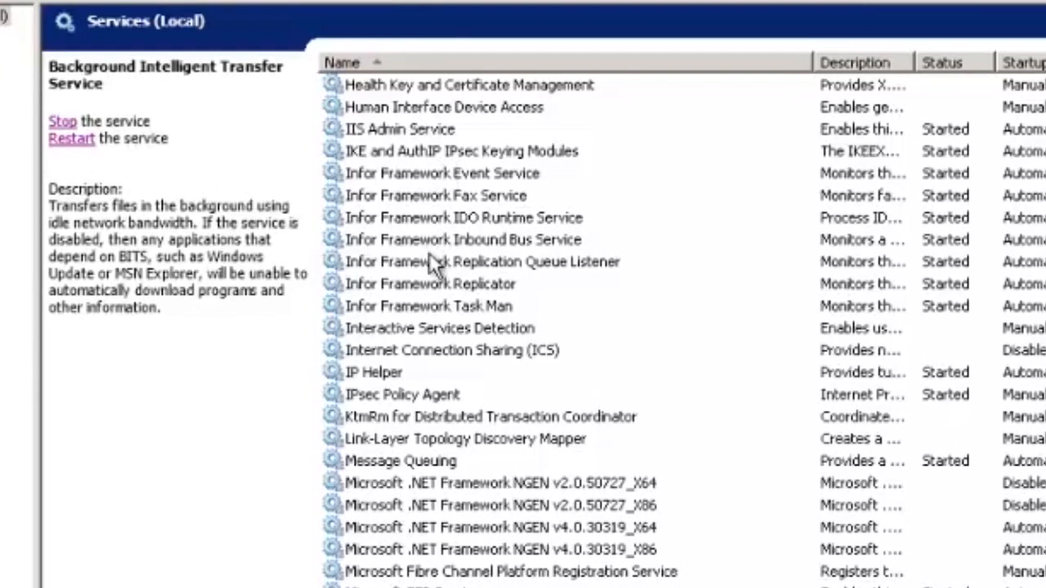
- Examine the descriptions and status of the Infor Framework Inbound Bus Service, Replication Queue Listener and Replicator services
{"action": "left_click", "coordinate": [430, 246]}
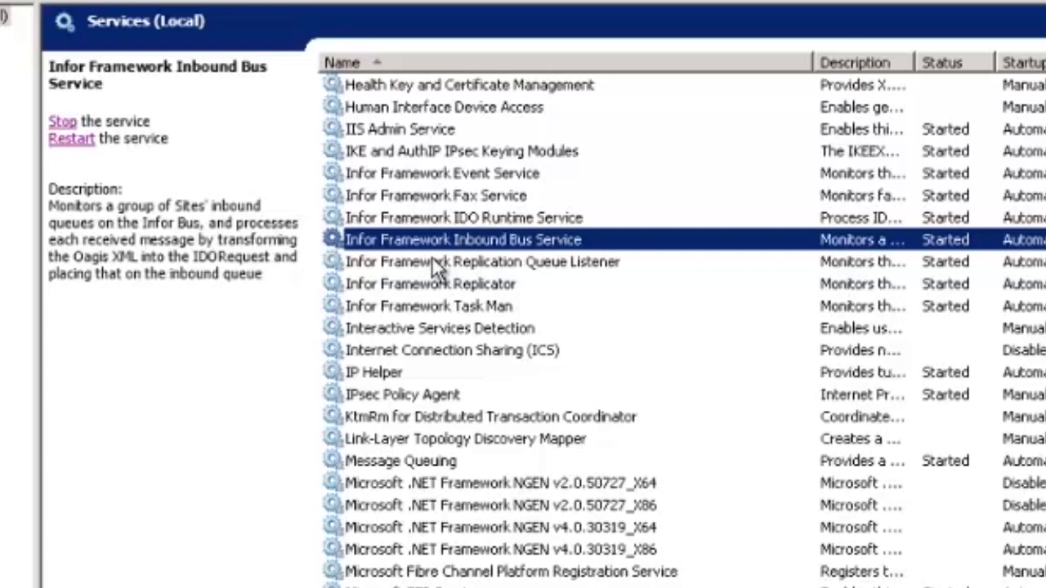
{"action": "left_click", "coordinate": [432, 258]}
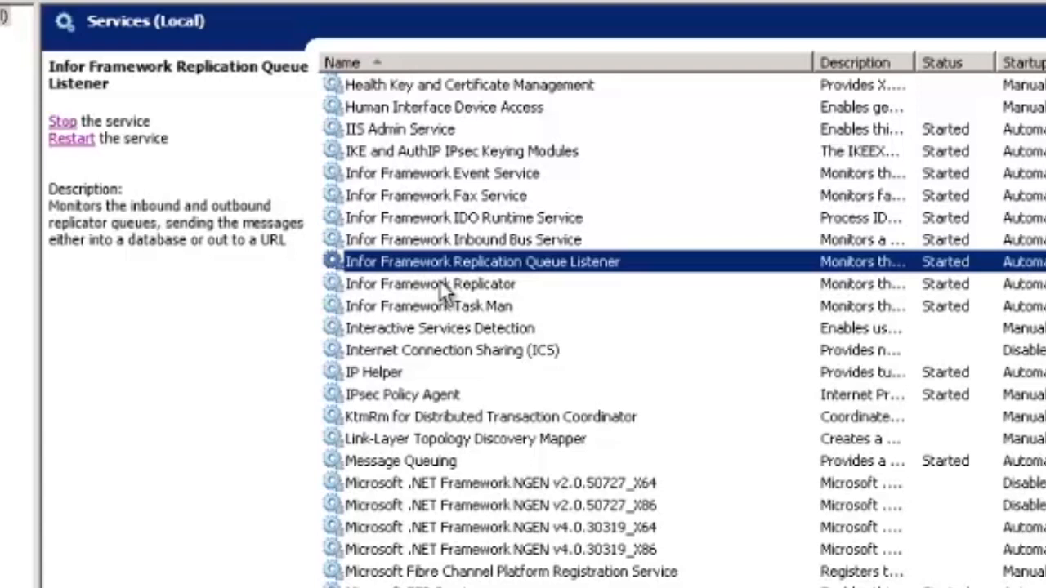
{"action": "left_click", "coordinate": [444, 286]}
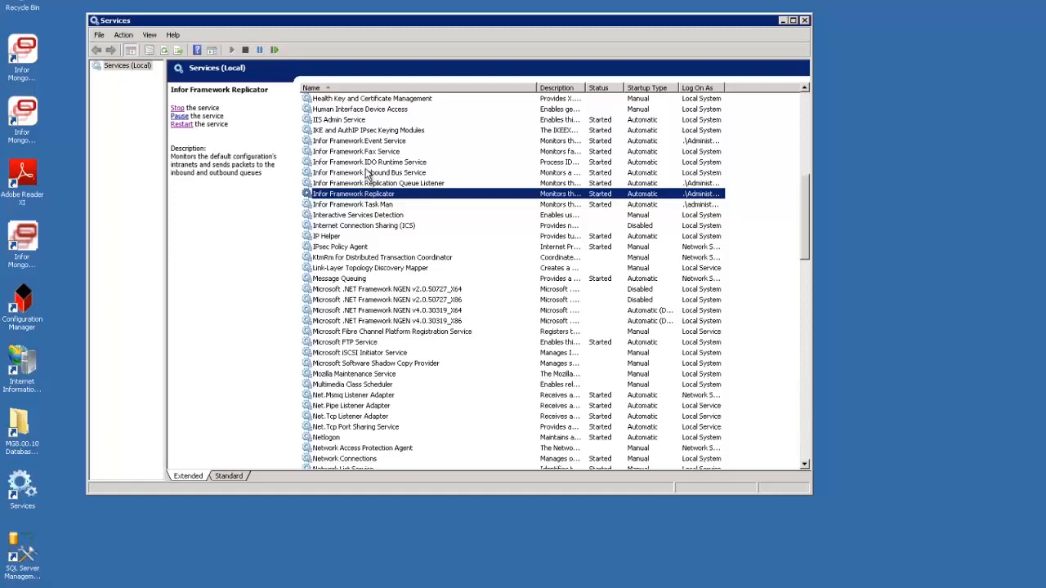
{"action": "left_click", "coordinate": [366, 174]}
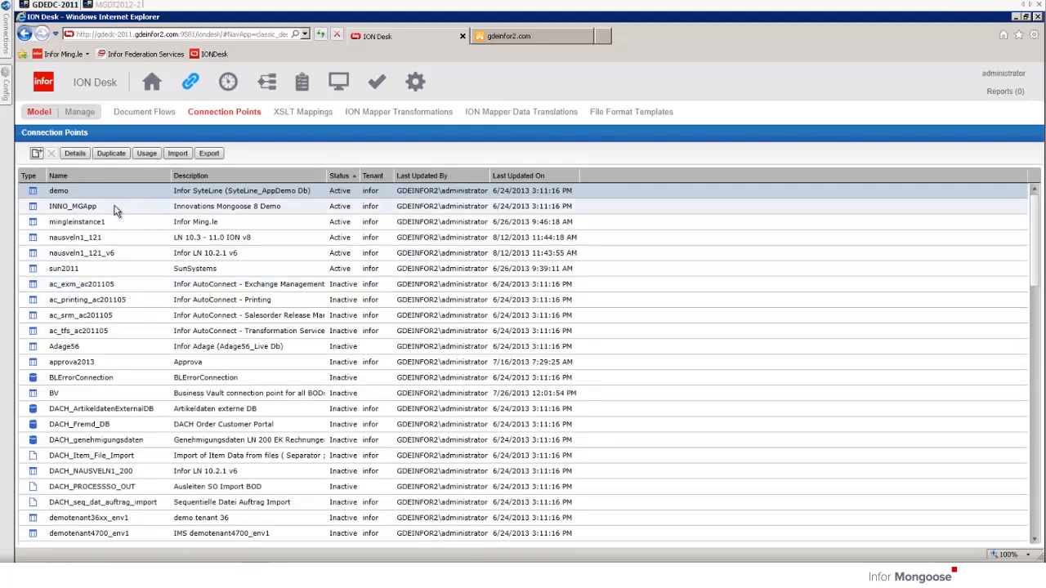
- Open the details of the INNO_MGApp connection point in ION Desk
{"action": "left_click", "coordinate": [115, 210]}
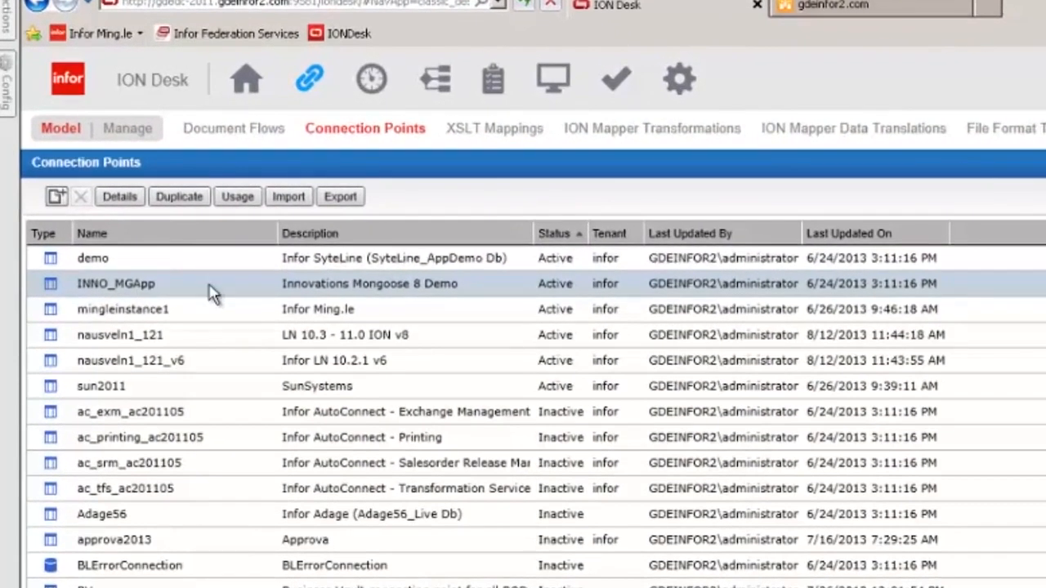
{"action": "double_click", "coordinate": [211, 292]}
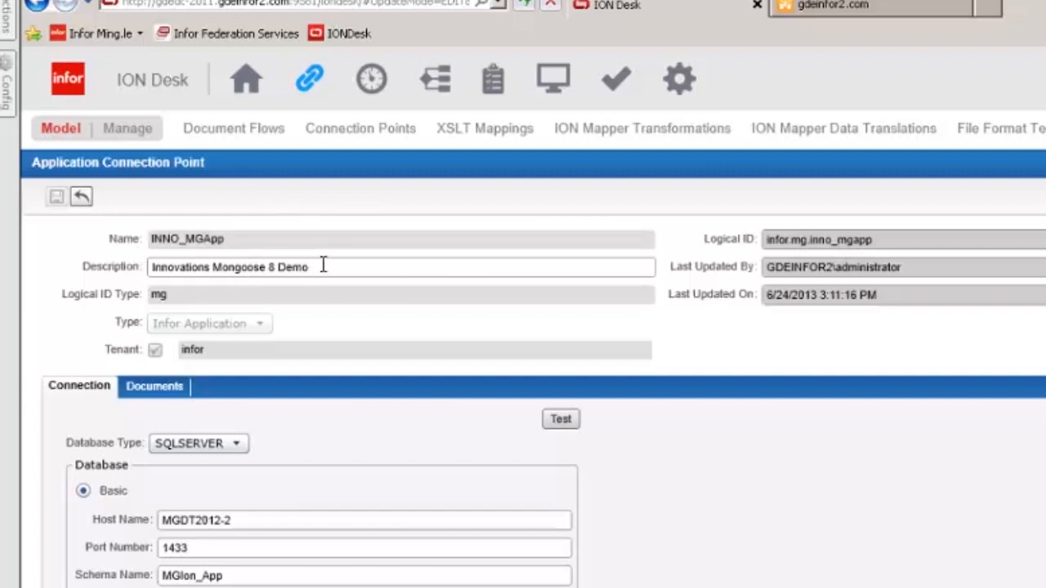
- Examine the Tenant and Logical ID Type fields of the INNO_MGApp connection point
{"action": "double_click", "coordinate": [266, 349]}
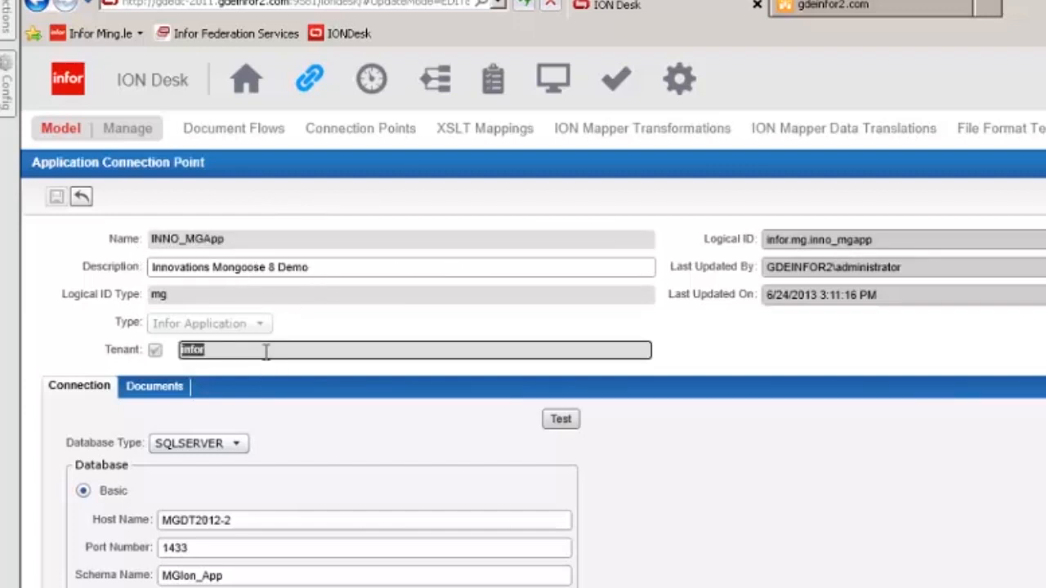
{"action": "double_click", "coordinate": [218, 299]}
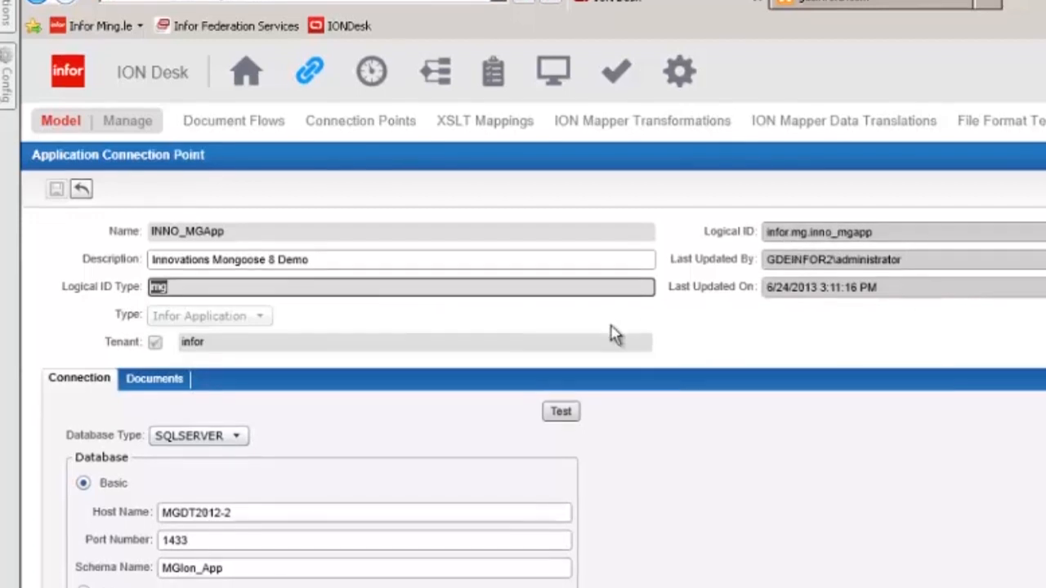
{"action": "double_click", "coordinate": [614, 349]}
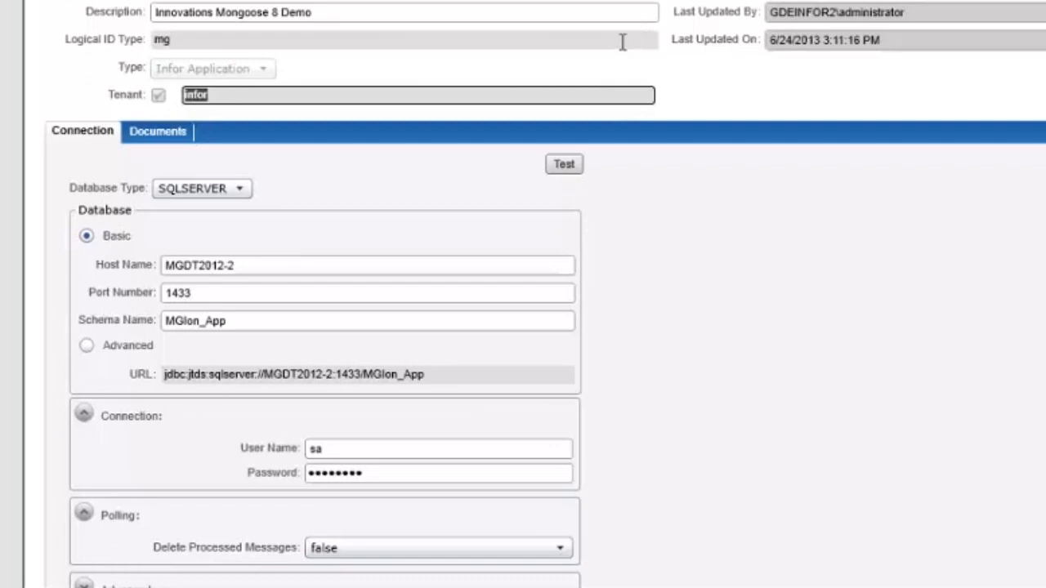
{"action": "double_click", "coordinate": [624, 117]}
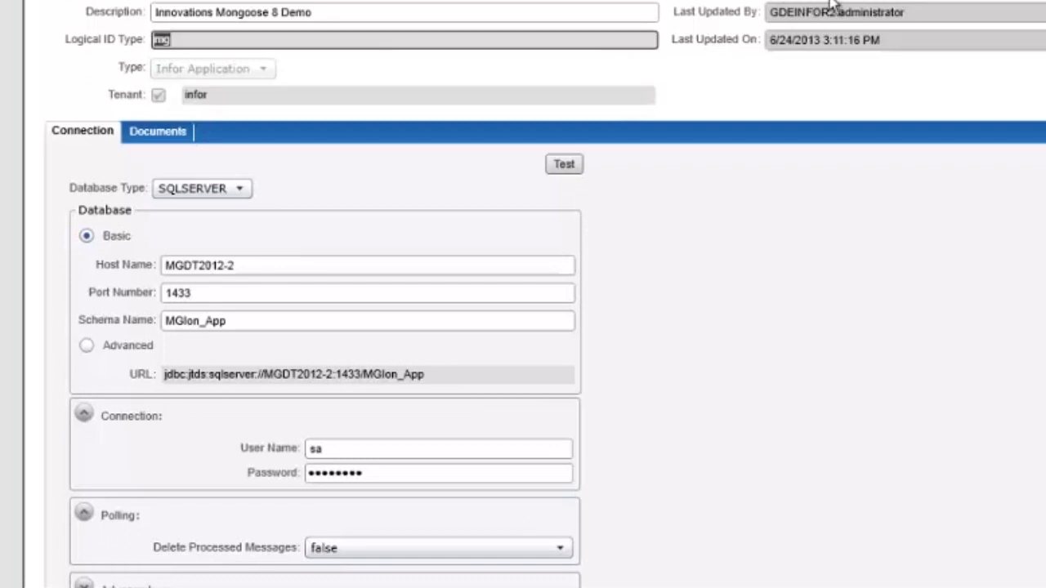
{"action": "left_click", "coordinate": [601, 1]}
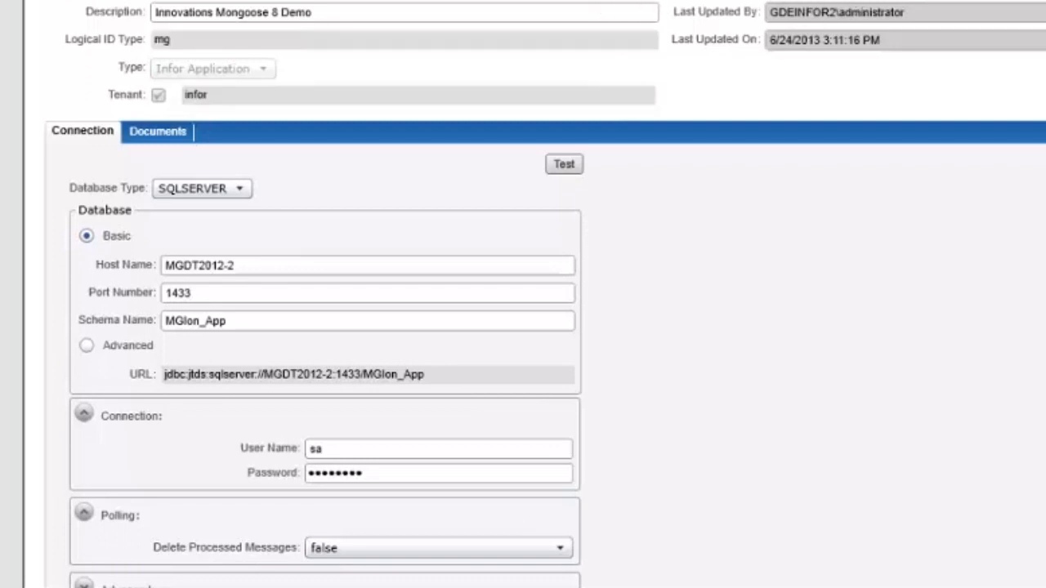
- Check the connection point's host name, port, schema and login fields, then test the database connection
{"action": "triple_click", "coordinate": [273, 264]}
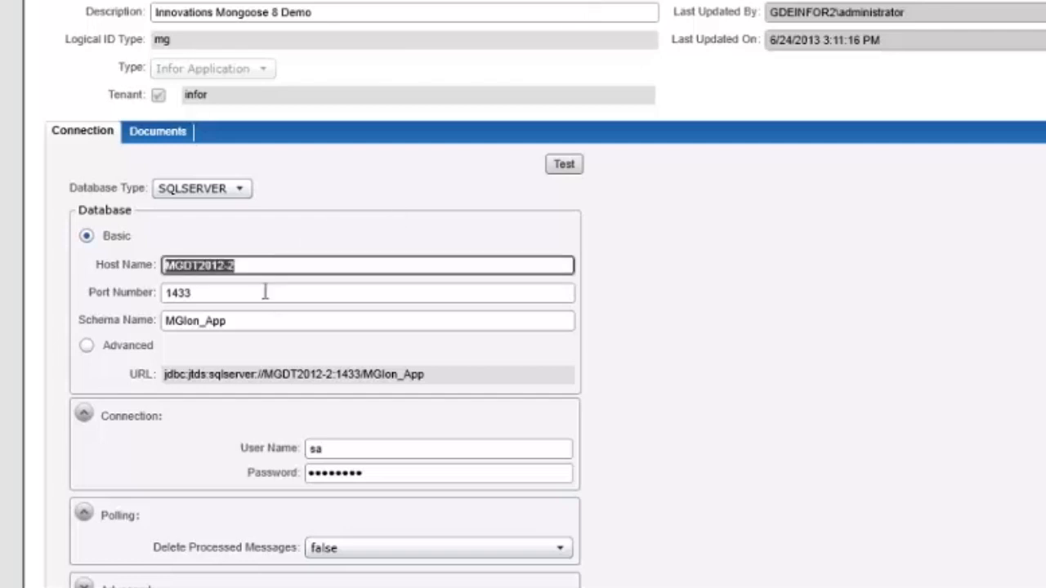
{"action": "left_click", "coordinate": [264, 292]}
{"action": "left_click", "coordinate": [263, 327]}
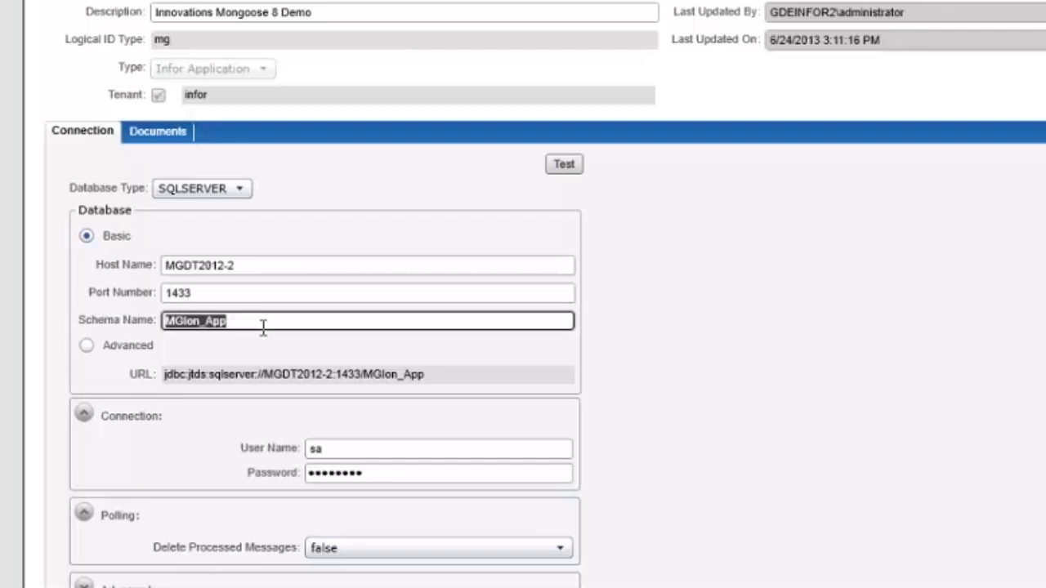
{"action": "left_click", "coordinate": [367, 454]}
{"action": "left_click", "coordinate": [389, 479]}
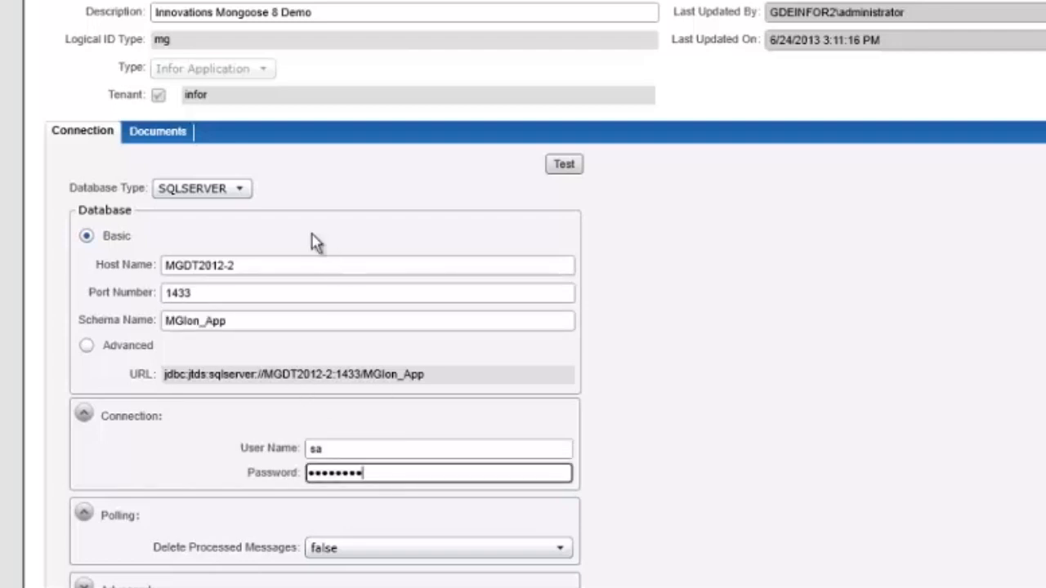
{"action": "left_click", "coordinate": [564, 164]}
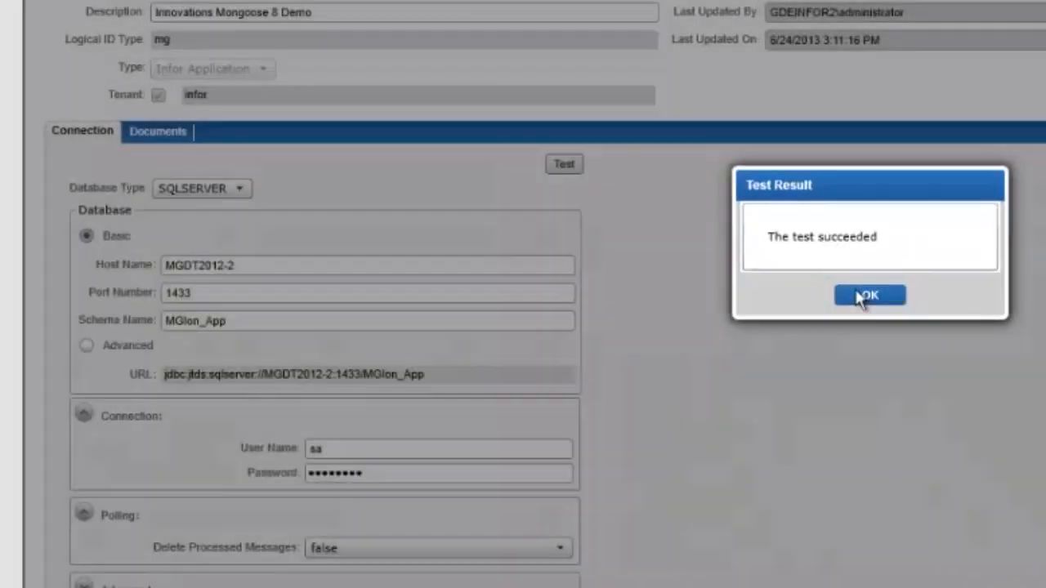
{"action": "left_click", "coordinate": [868, 296]}
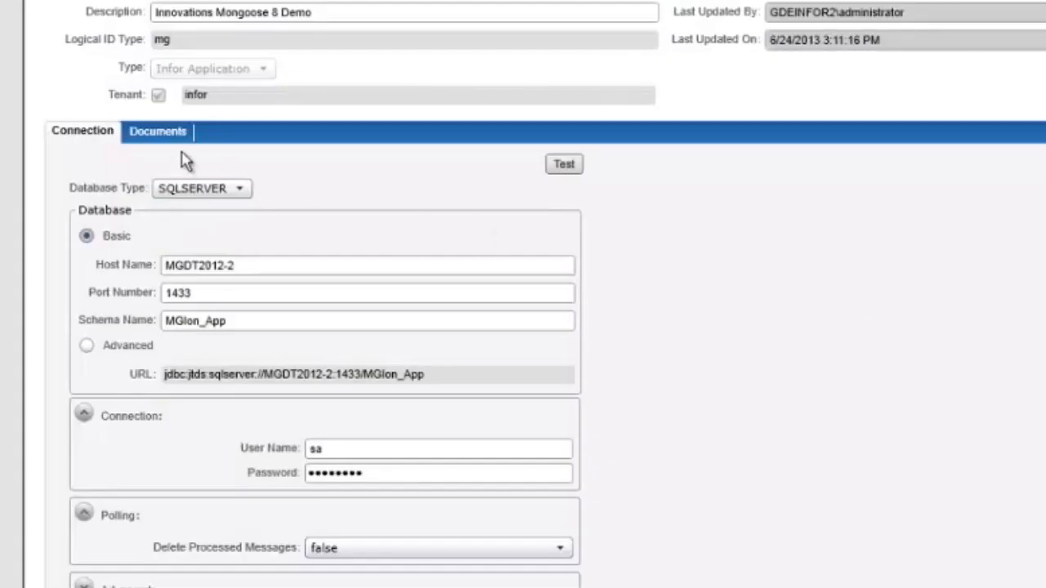
- Show the connection point's documents and expand PurchaseOrder to examine its verbs and their send and receive settings
{"action": "left_click", "coordinate": [163, 133]}
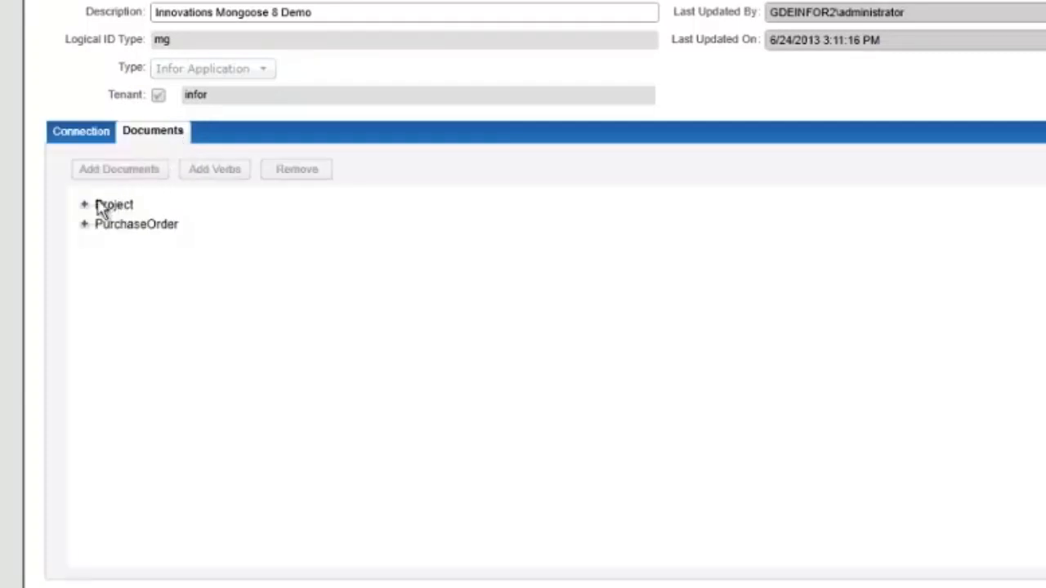
{"action": "left_click", "coordinate": [85, 226]}
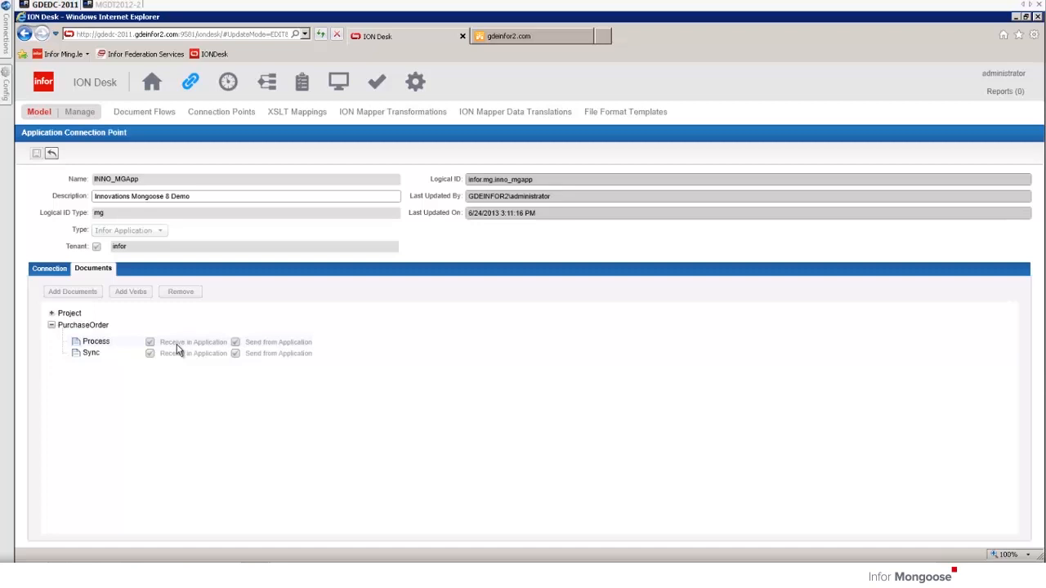
- Open the LN_Demo_INNO_LNtoMG document flow and inspect the nausveln1_121 and INNO_MGApp tasks and the document passed between them
{"action": "left_click", "coordinate": [156, 116]}
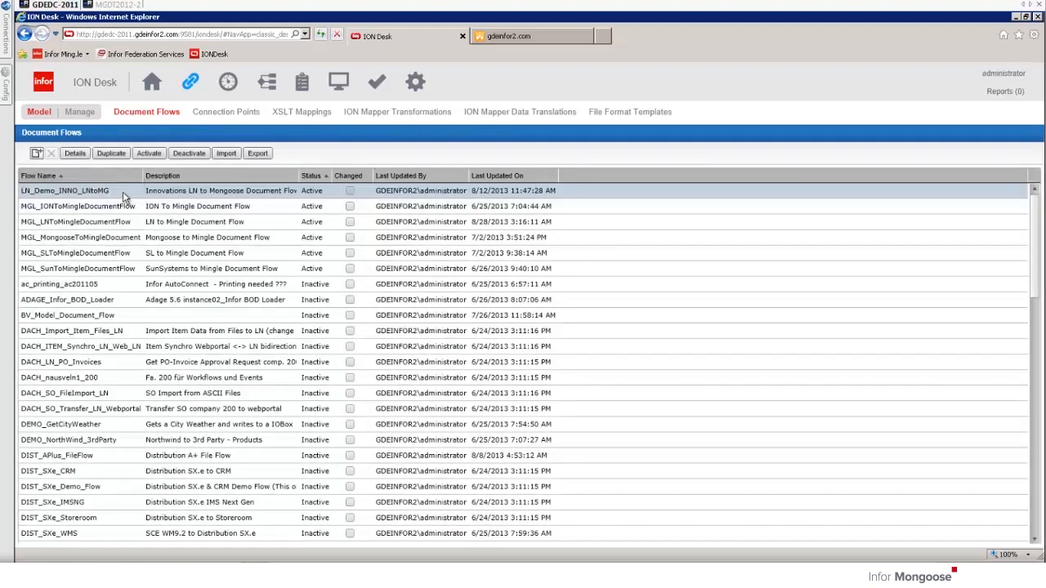
{"action": "double_click", "coordinate": [122, 191]}
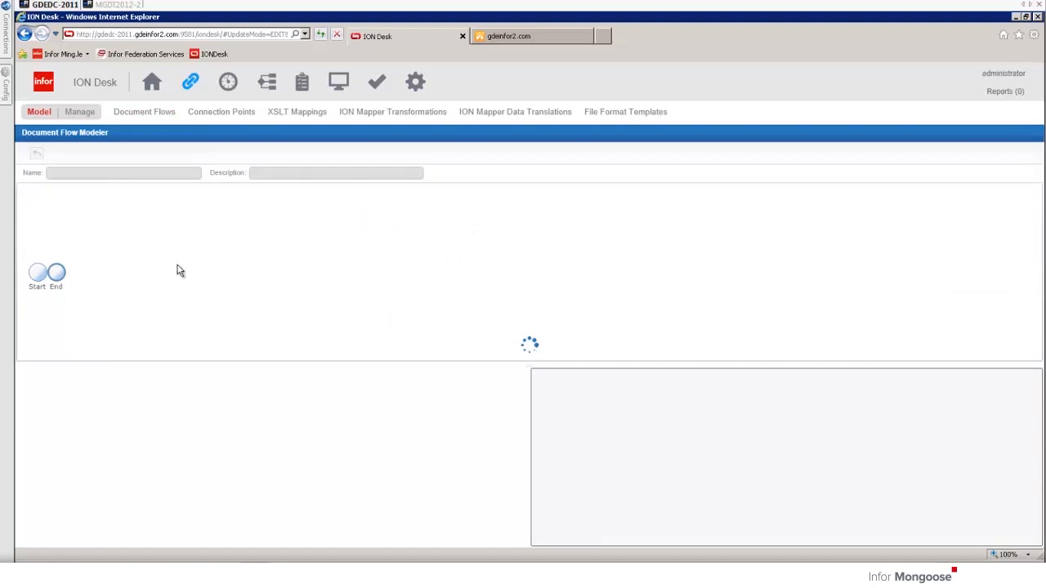
{"action": "left_click", "coordinate": [172, 282]}
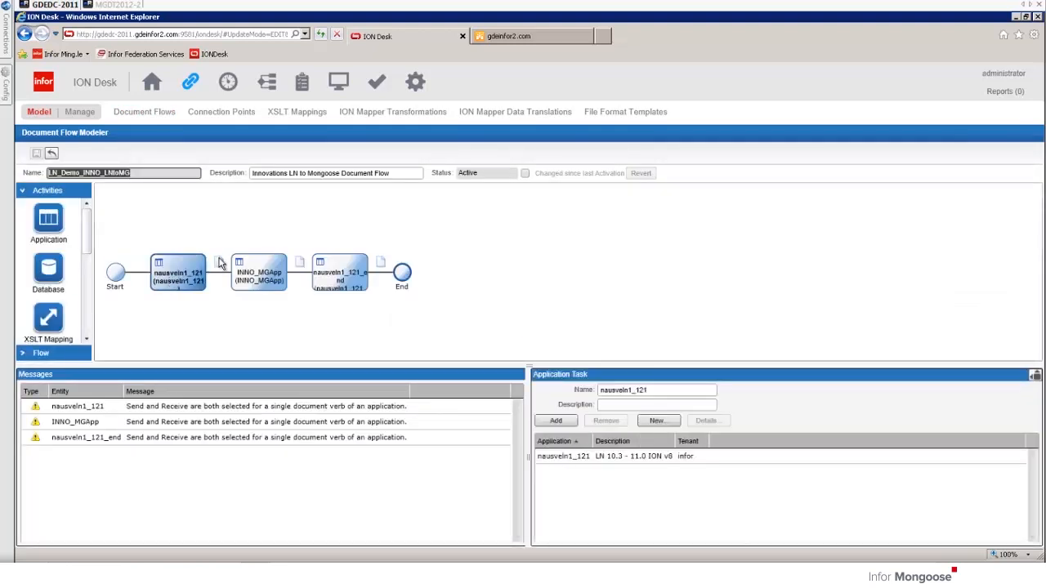
{"action": "left_click", "coordinate": [245, 271]}
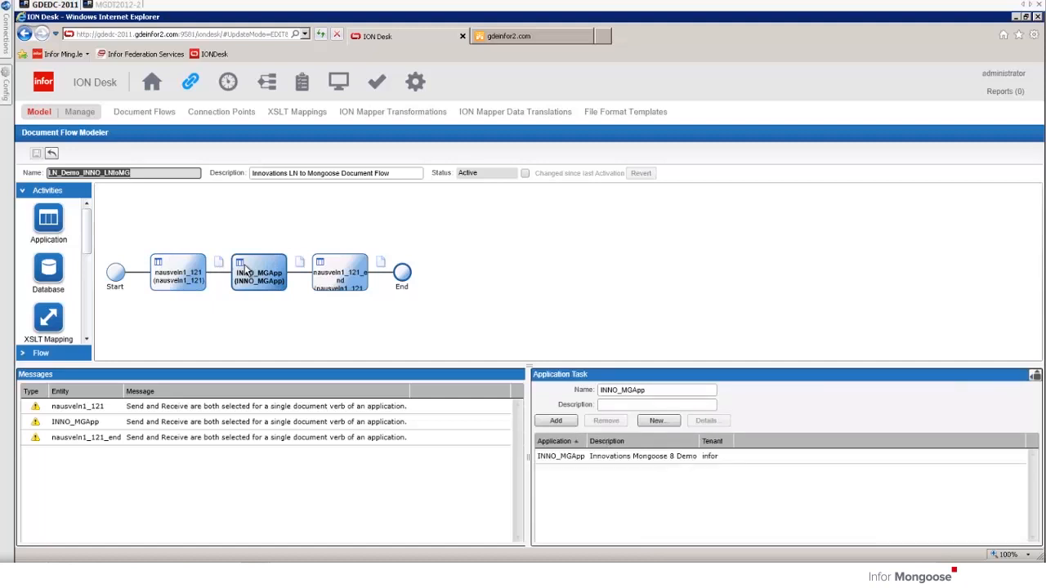
{"action": "left_click", "coordinate": [220, 264]}
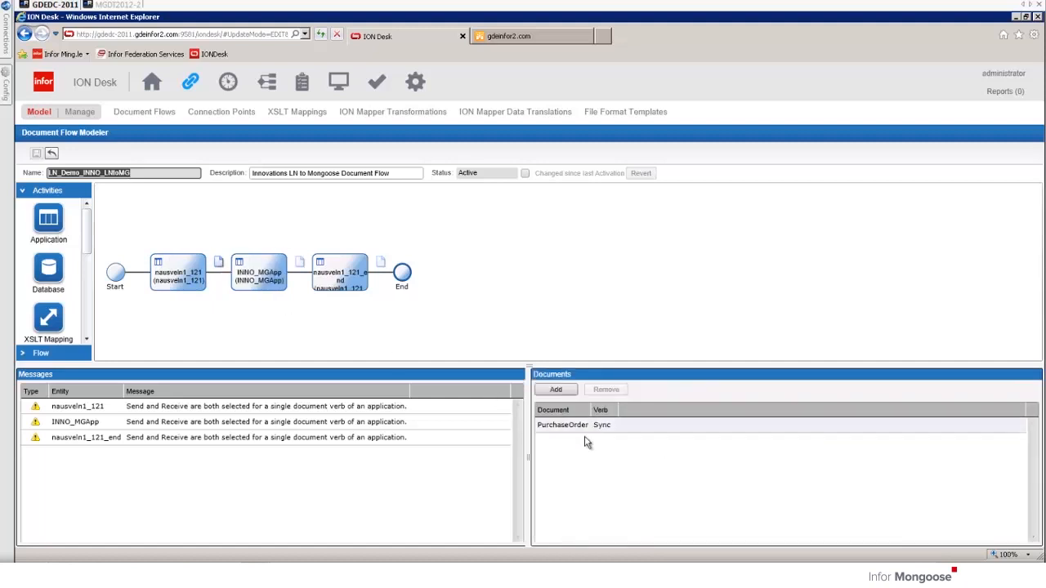
- Trace the flow from nausveln1_121 through INNO_MGApp to nausveln1_121_end, examining each application task and the documents exchanged between them
{"action": "left_click", "coordinate": [192, 280]}
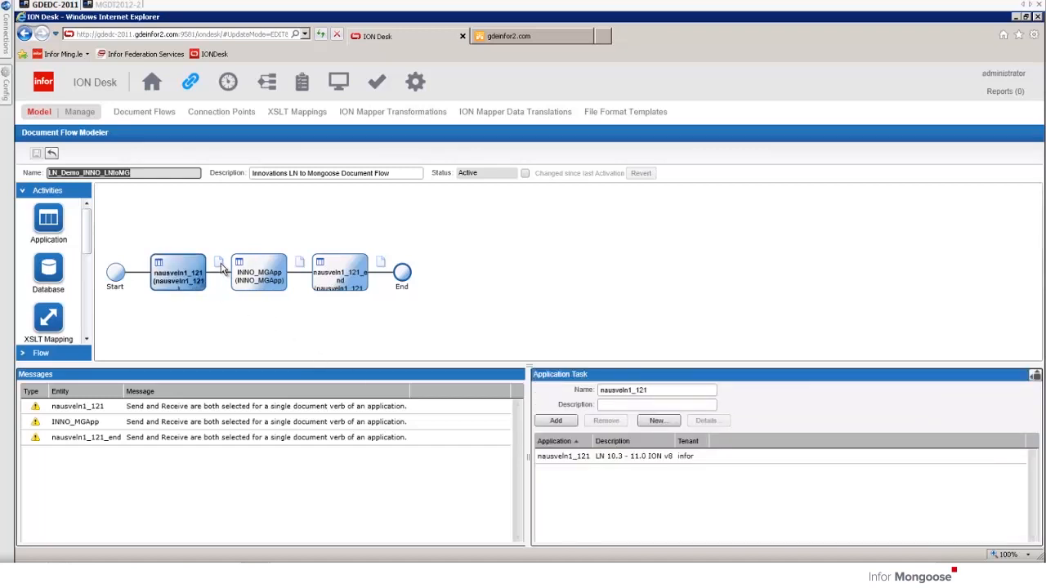
{"action": "left_click", "coordinate": [219, 265]}
{"action": "left_click", "coordinate": [241, 268]}
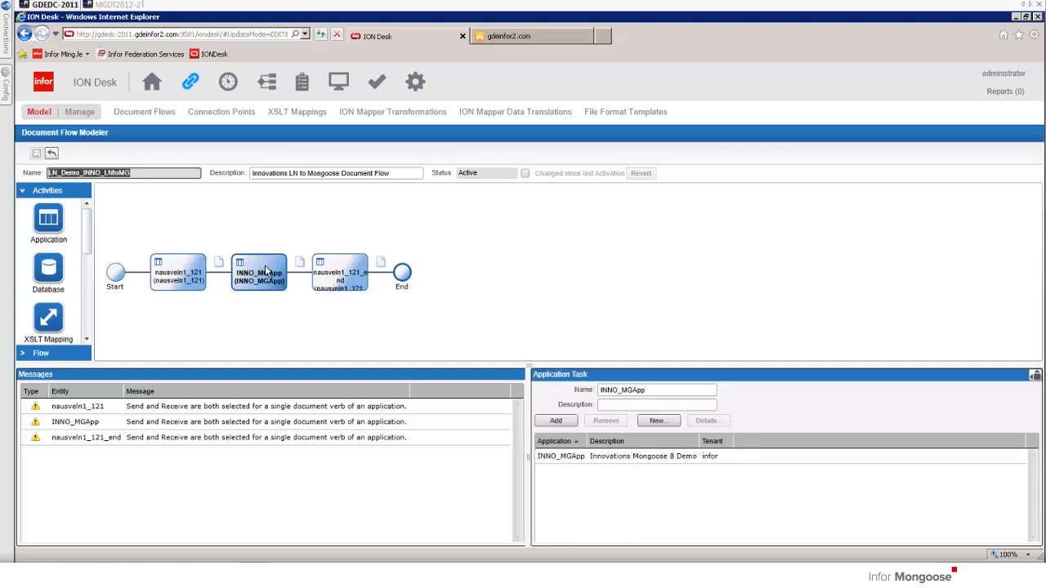
{"action": "left_click", "coordinate": [303, 265]}
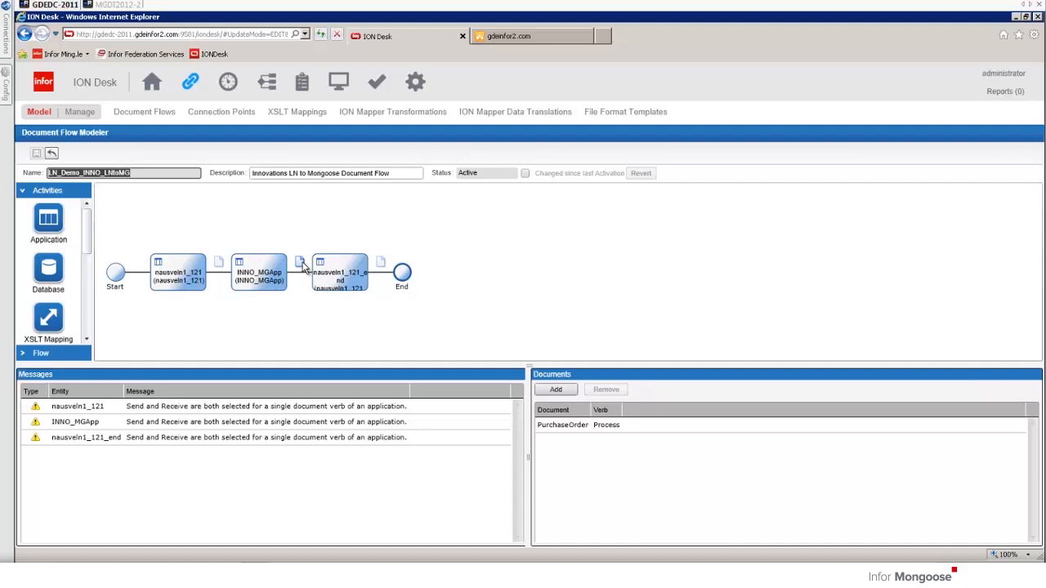
{"action": "left_click", "coordinate": [340, 281]}
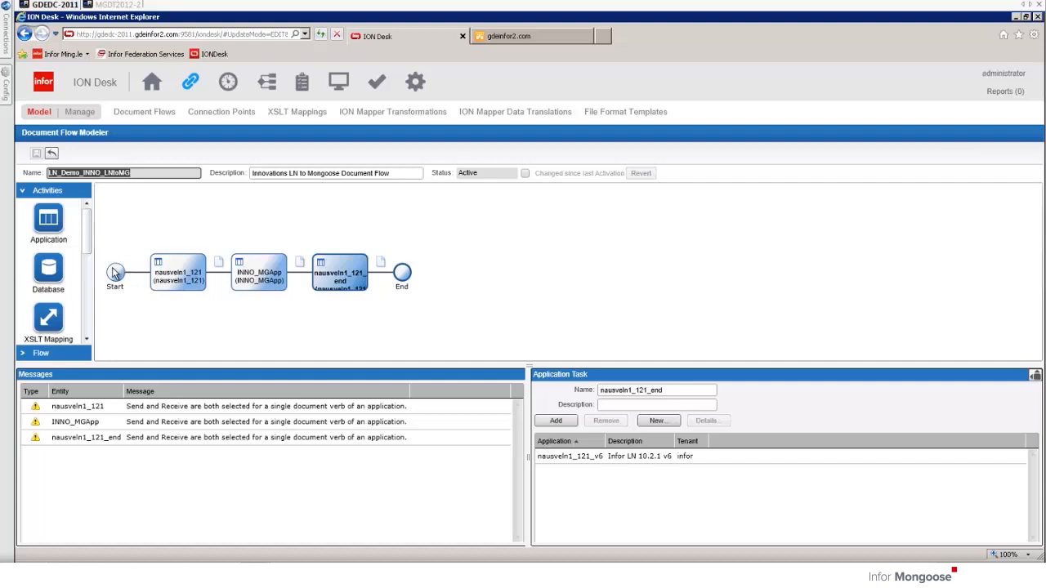
{"action": "left_click", "coordinate": [192, 282]}
{"action": "left_click", "coordinate": [257, 272]}
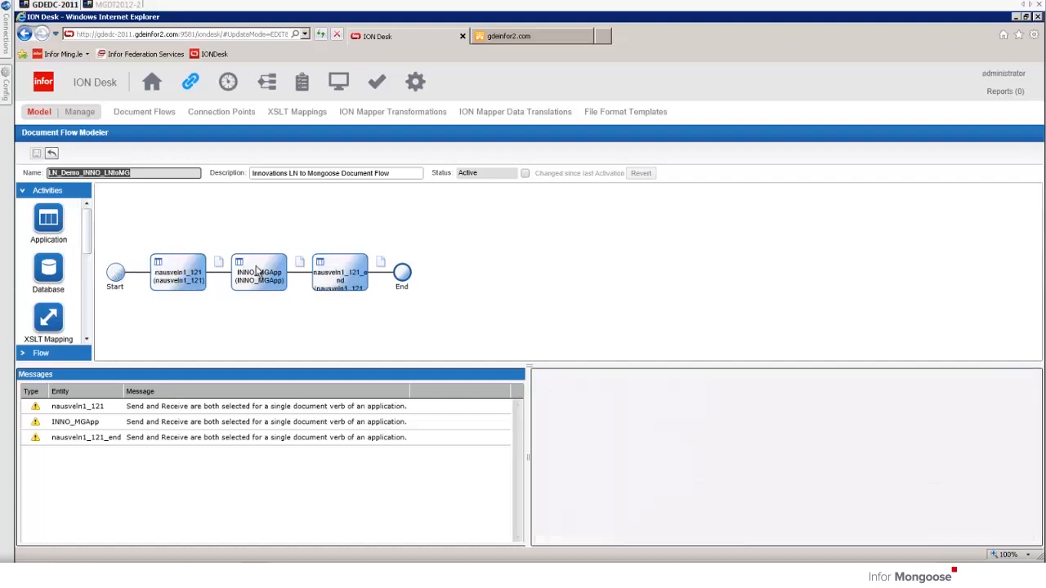
{"action": "left_click", "coordinate": [315, 271]}
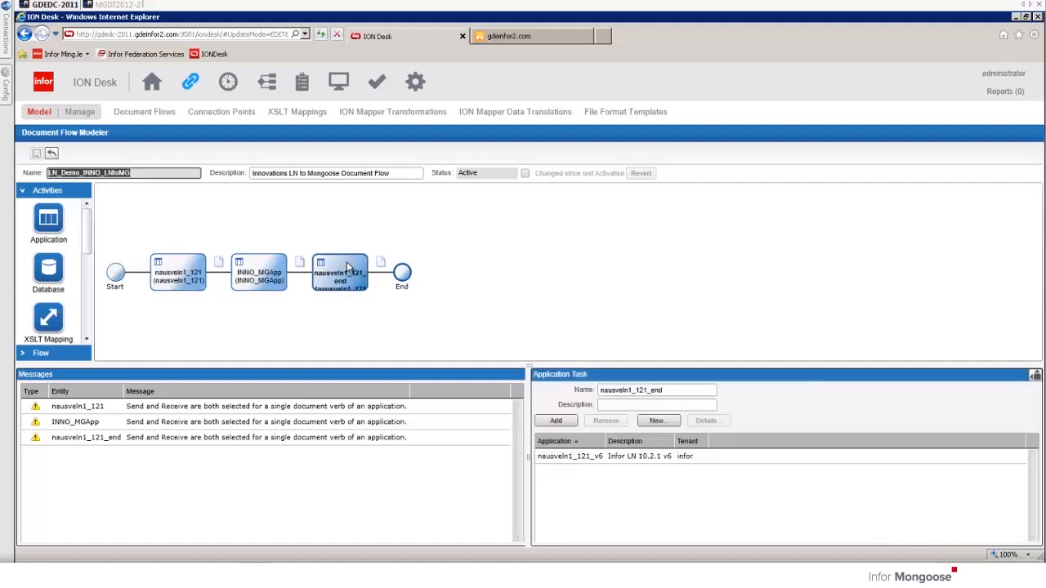